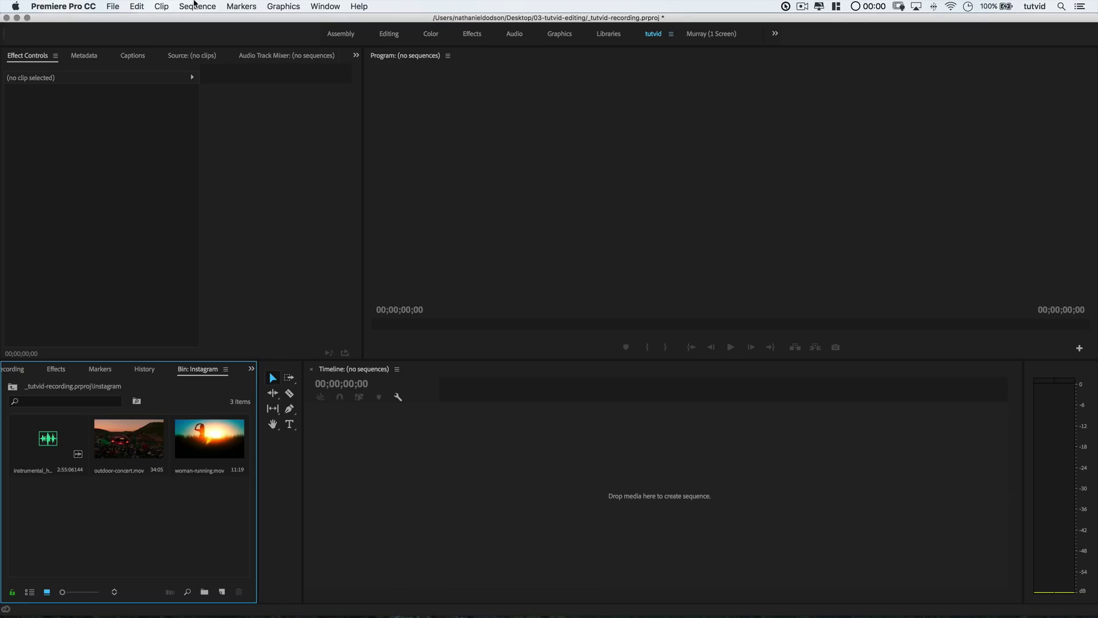
# Set up a new sequence with a 1080 x 1920 frame size, named instagram-story.
pyautogui.click(114, 7)
pyautogui.moveTo(127, 23)
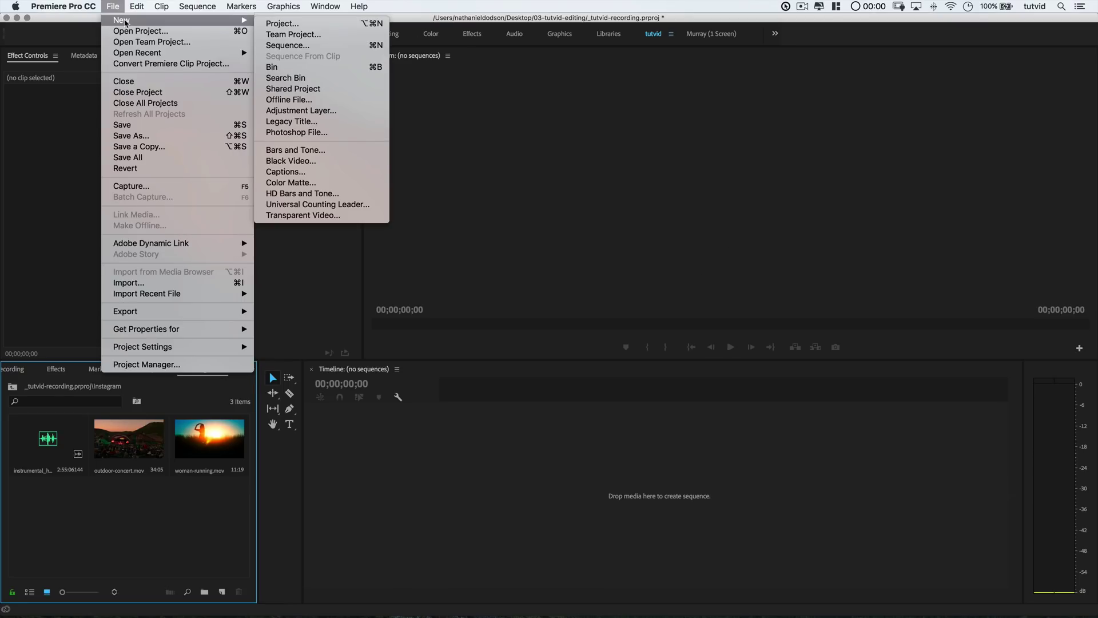
pyautogui.click(325, 46)
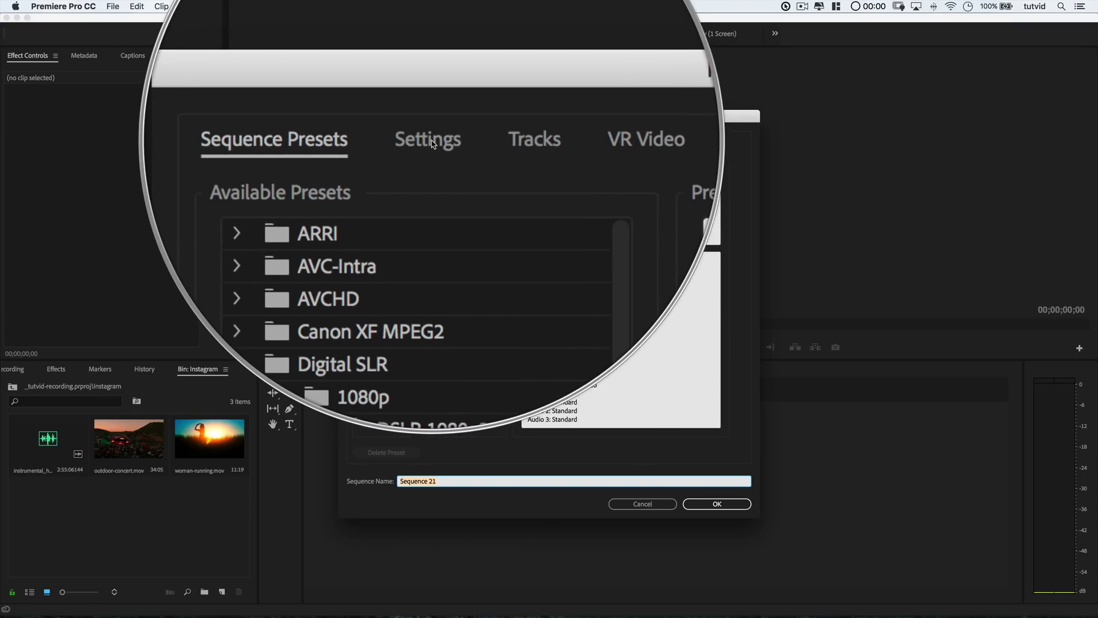
pyautogui.click(430, 140)
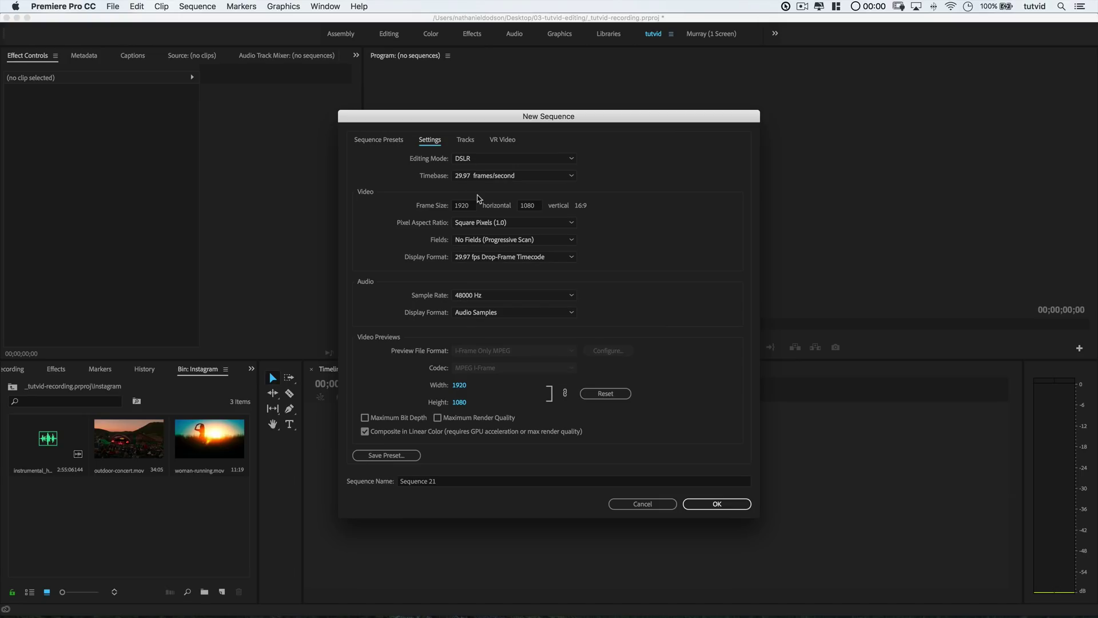
pyautogui.click(464, 205)
pyautogui.write('1080')
pyautogui.press('Tab')
pyautogui.write('1920')
pyautogui.press('Tab')
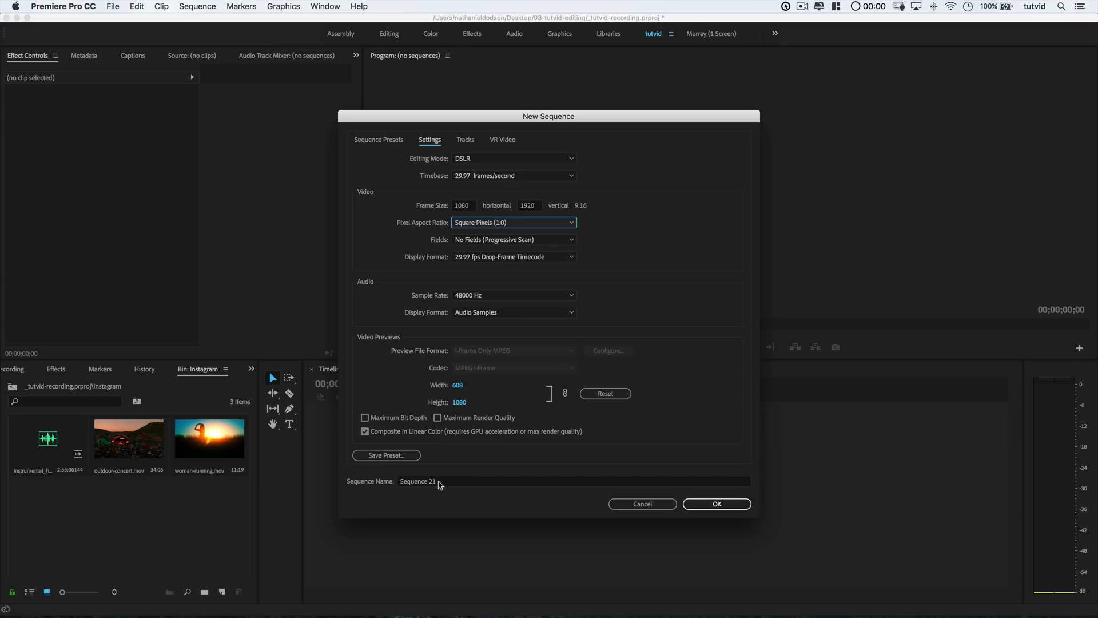
pyautogui.click(439, 482)
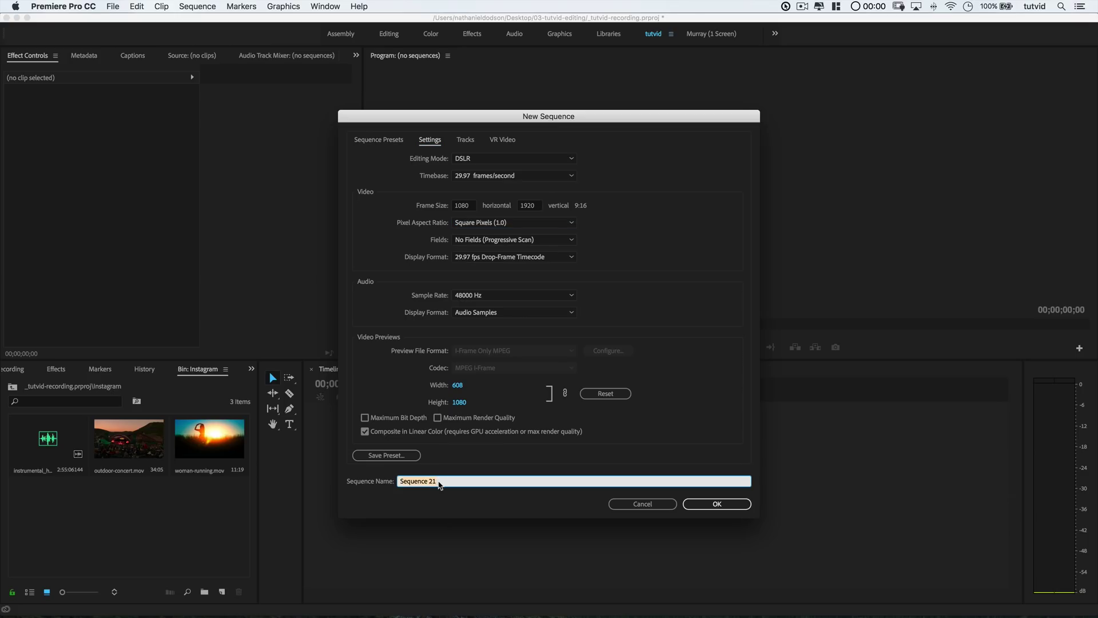
pyautogui.write('instagram-story')
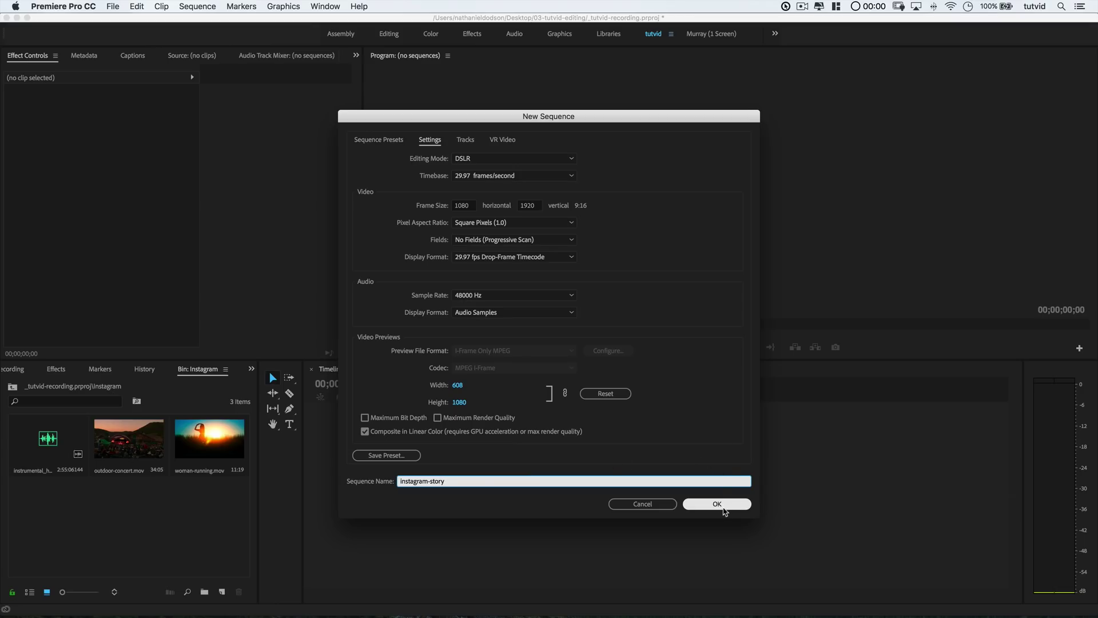
# Create the instagram-story sequence and place woman-running.mov on V1, keeping the sequence settings.
pyautogui.click(724, 508)
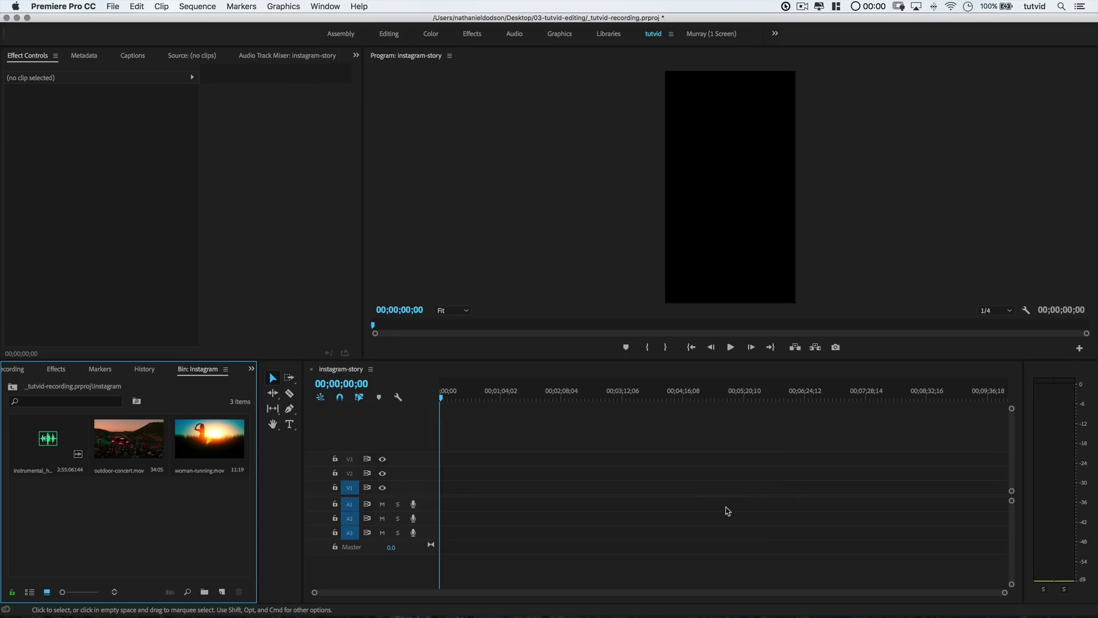
pyautogui.moveTo(209, 438); pyautogui.dragTo(439, 488)
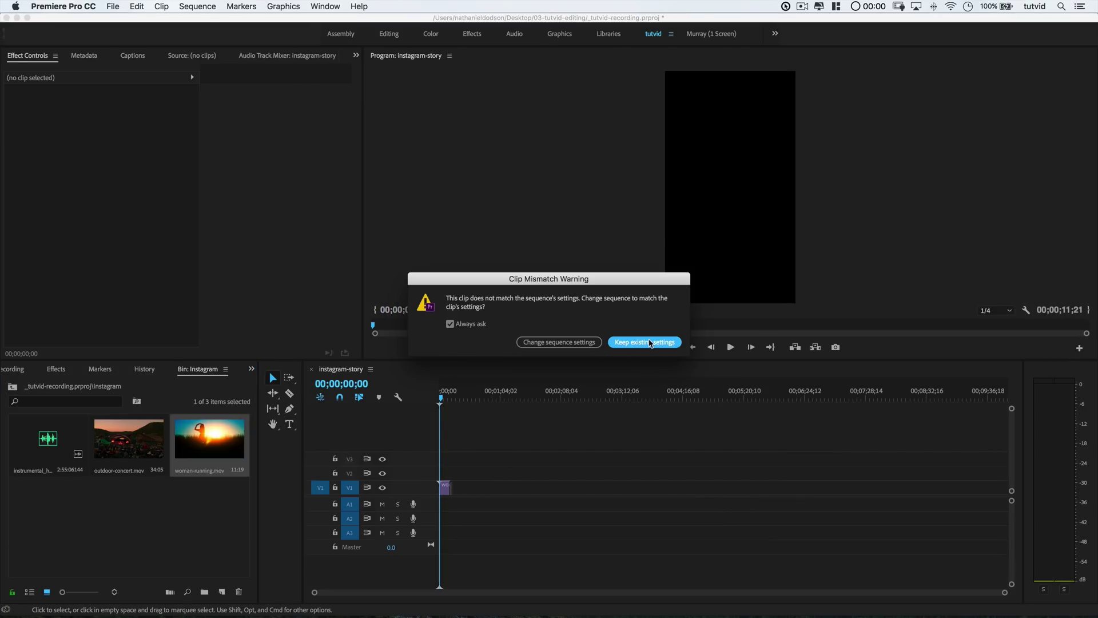
pyautogui.click(650, 342)
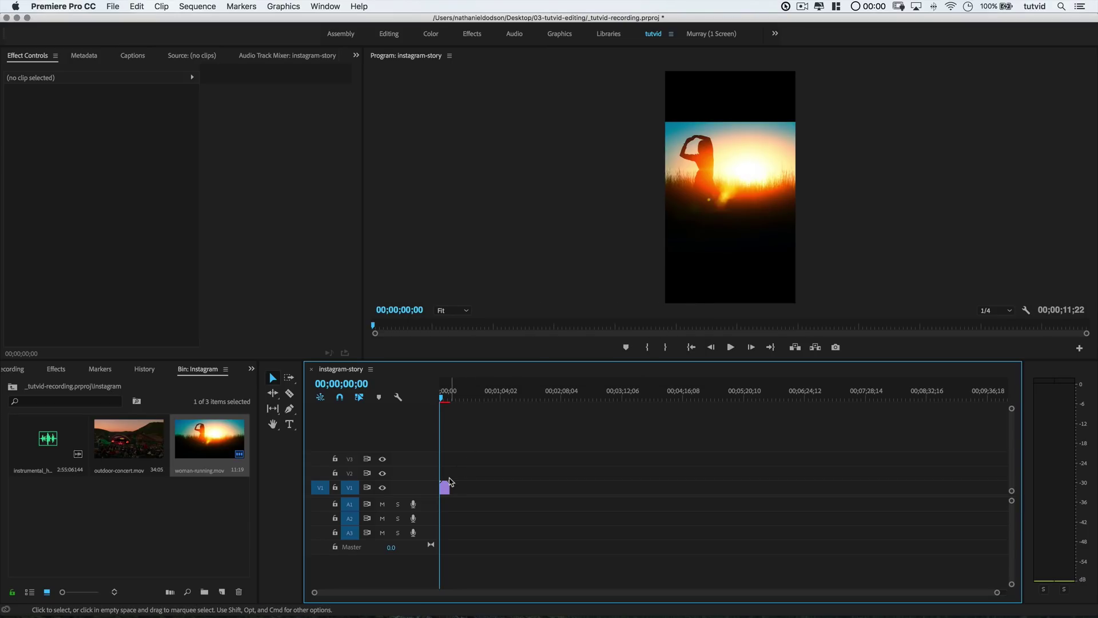
# Scale the clip to 181 and shift it to X 886 so it fills the vertical frame.
pyautogui.click(448, 485)
pyautogui.press('=')
pyautogui.press('=')
pyautogui.press('=')
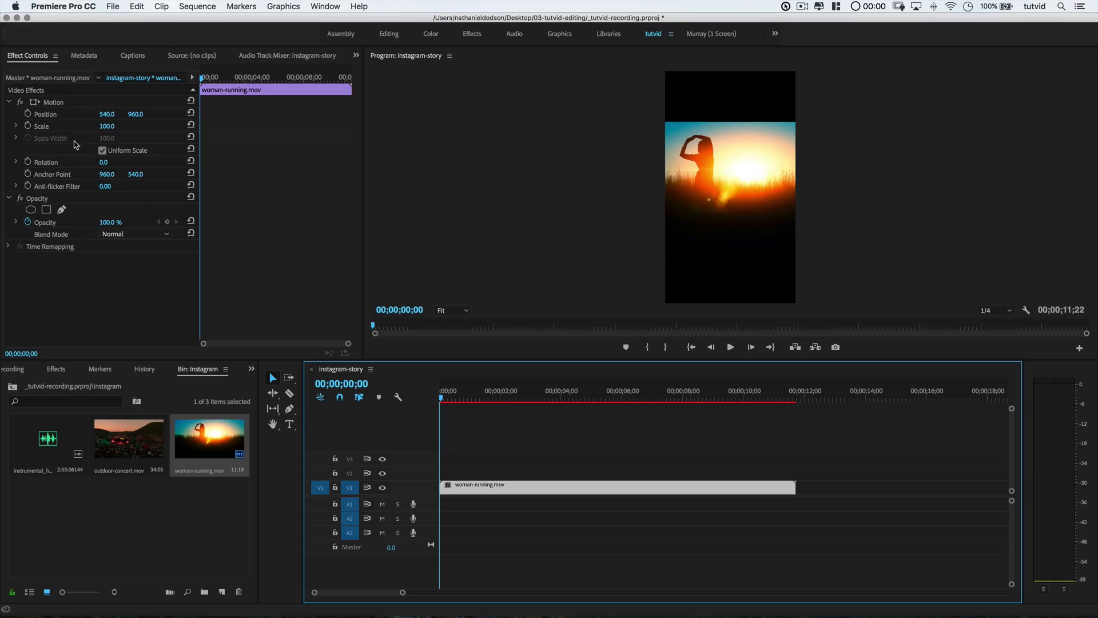
pyautogui.moveTo(107, 125)
pyautogui.mouseDown()
pyautogui.moveTo(154, 126)
pyautogui.moveTo(112, 115)
pyautogui.mouseUp()
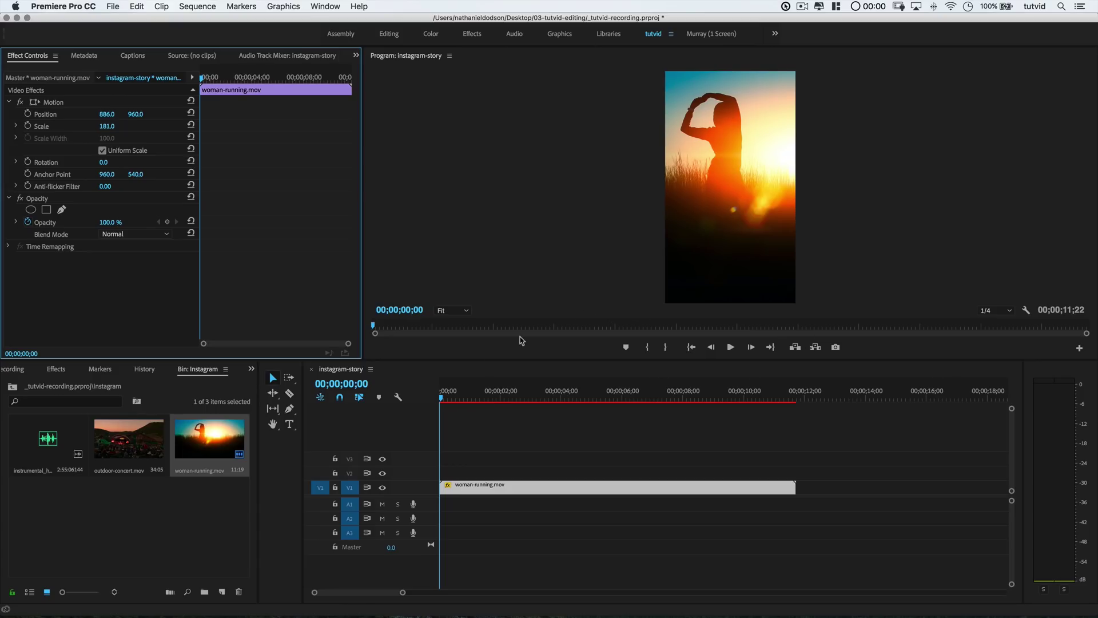
pyautogui.moveTo(458, 398)
pyautogui.mouseDown()
pyautogui.moveTo(473, 399)
pyautogui.moveTo(438, 401)
pyautogui.mouseUp()
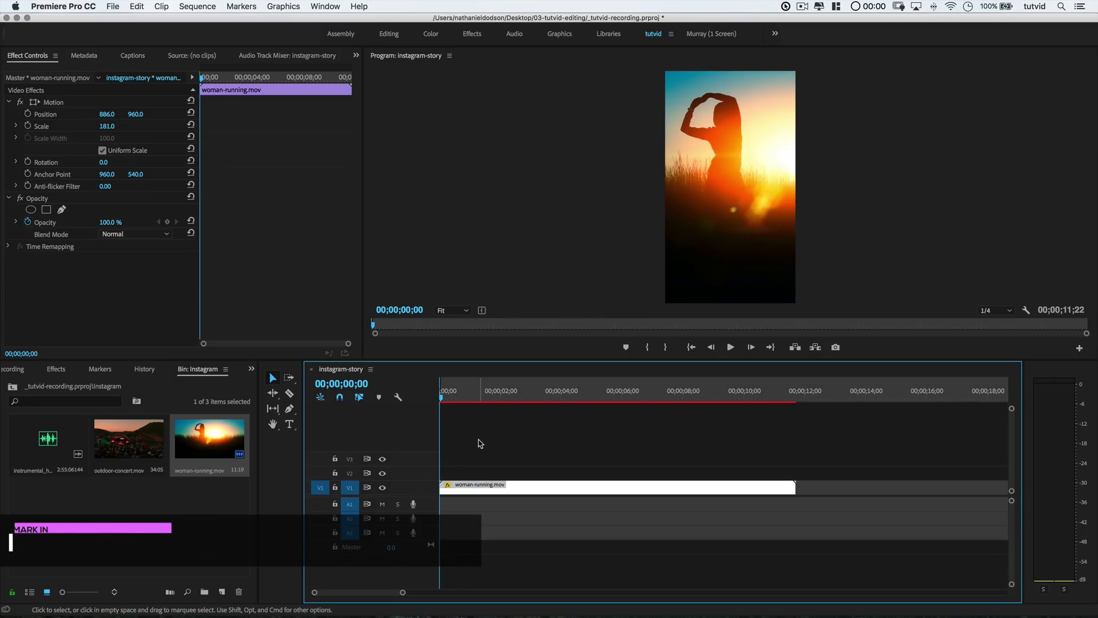
# Mark the sequence out point at 00;00;10;00.
pyautogui.moveTo(466, 397); pyautogui.dragTo(744, 399)
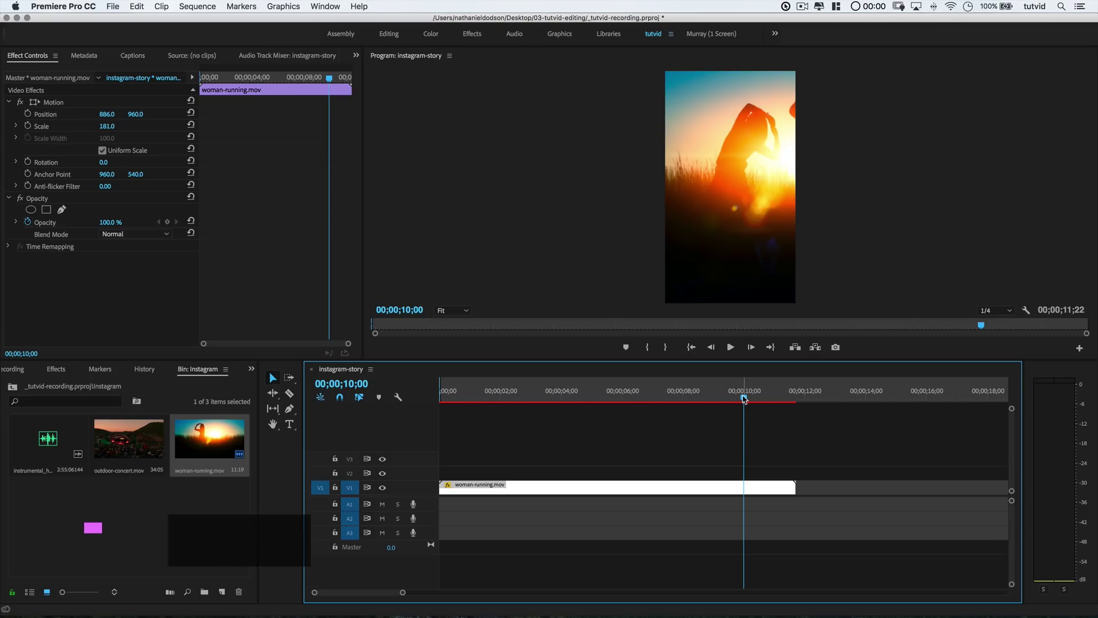
pyautogui.press('o')
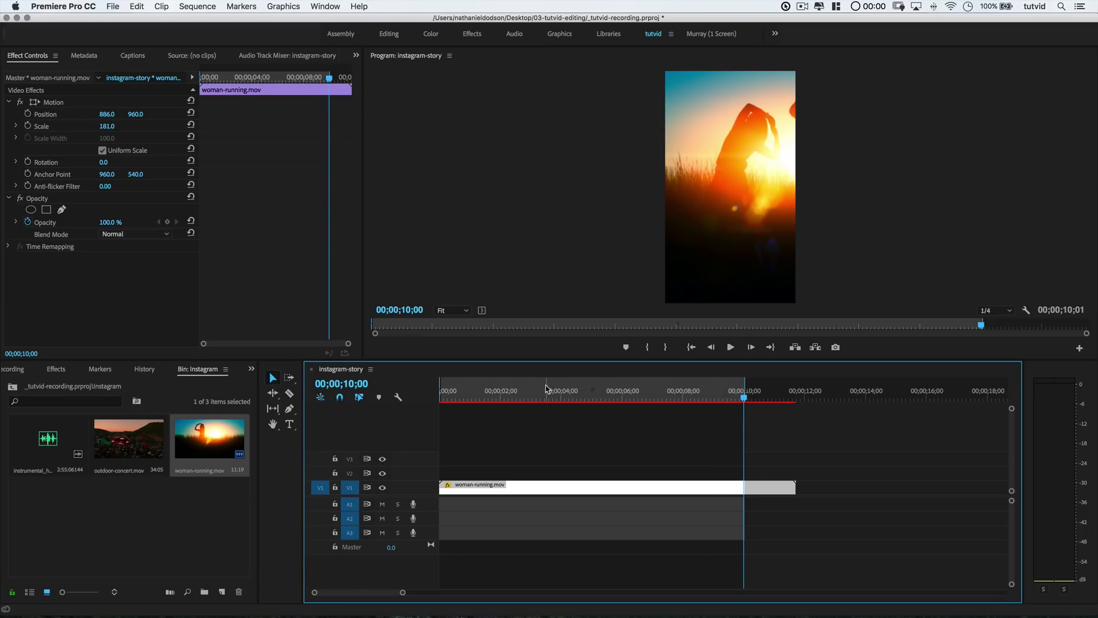
# Open Export Media settings and set the Source Range to Sequence In/Out.
pyautogui.click(113, 7)
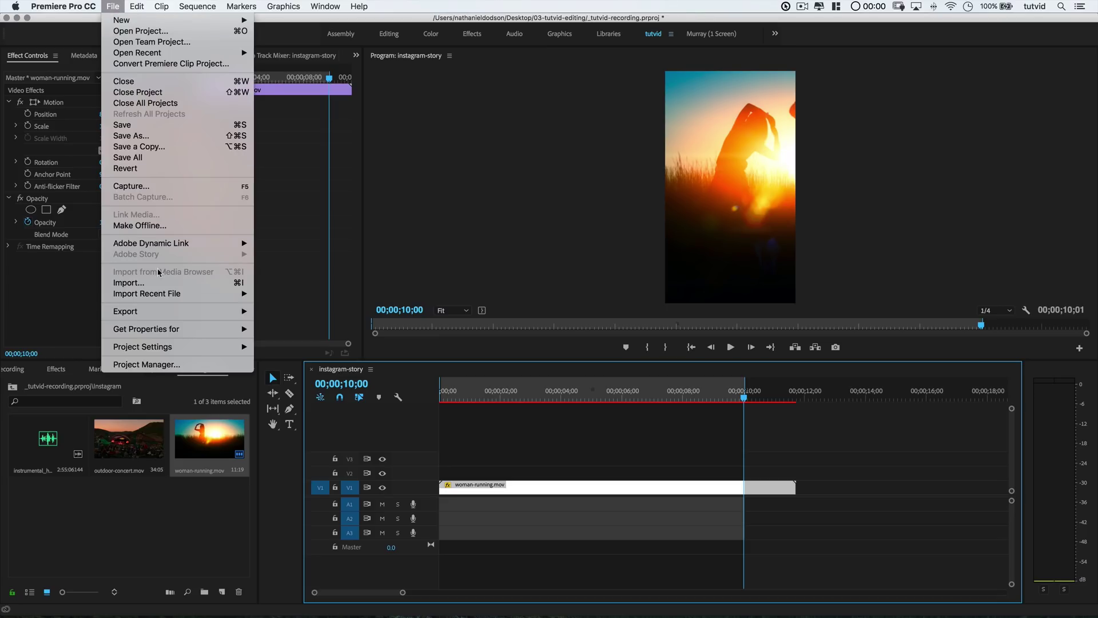
pyautogui.moveTo(172, 312)
pyautogui.click(309, 312)
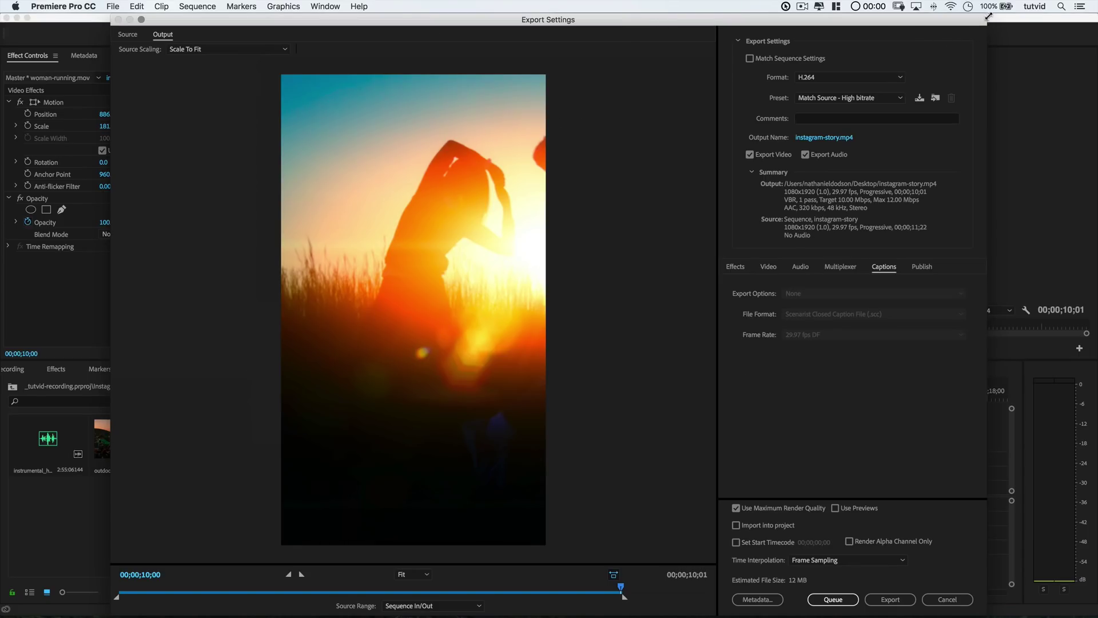
pyautogui.moveTo(992, 20); pyautogui.dragTo(817, 71)
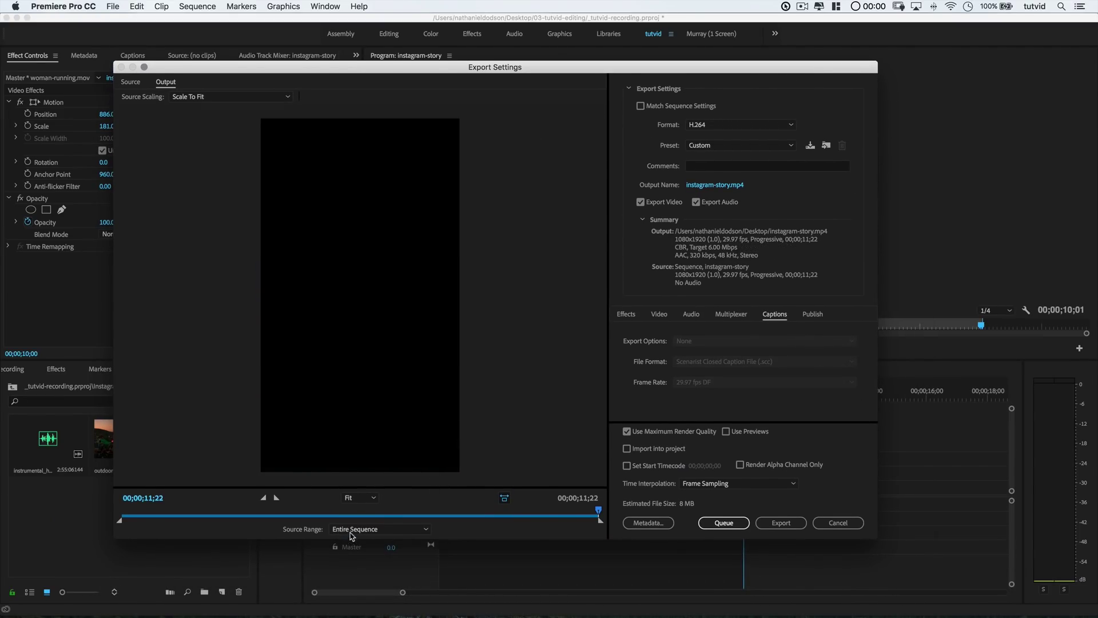
pyautogui.click(352, 530)
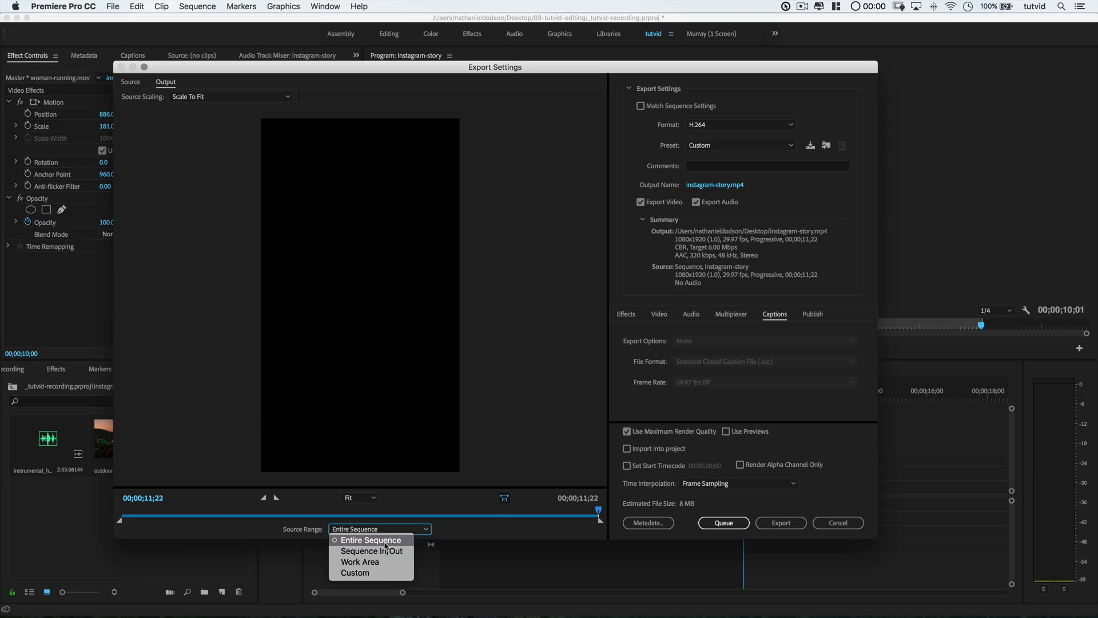
pyautogui.click(384, 551)
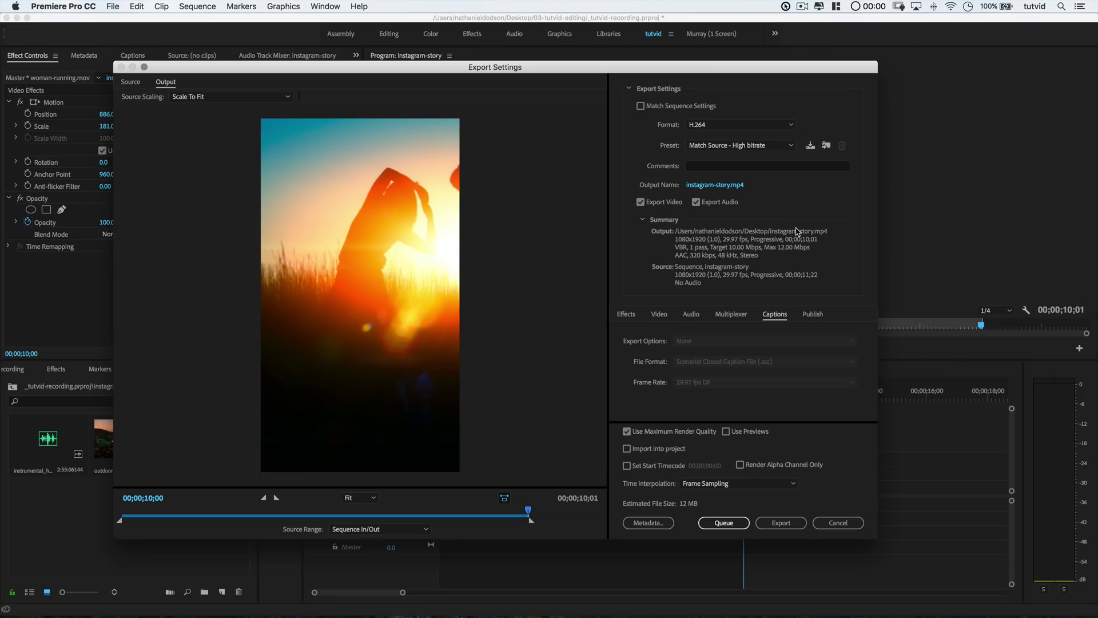
# In the Video export settings, enable Render at Maximum Depth and switch bitrate encoding to CBR.
pyautogui.click(658, 316)
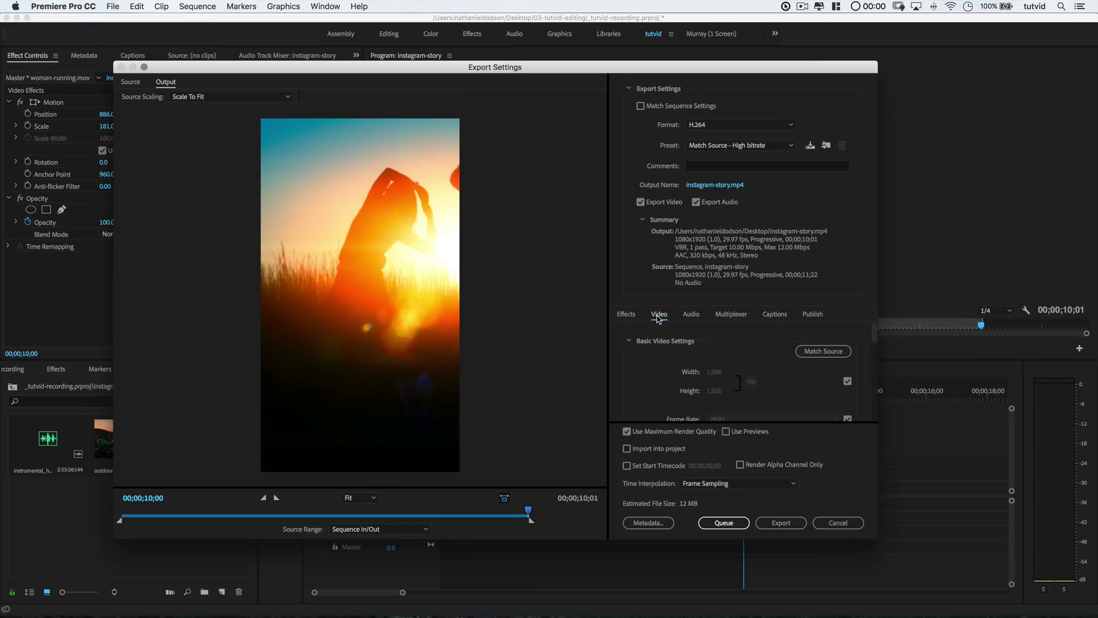
pyautogui.scroll(-1, 733, 355)
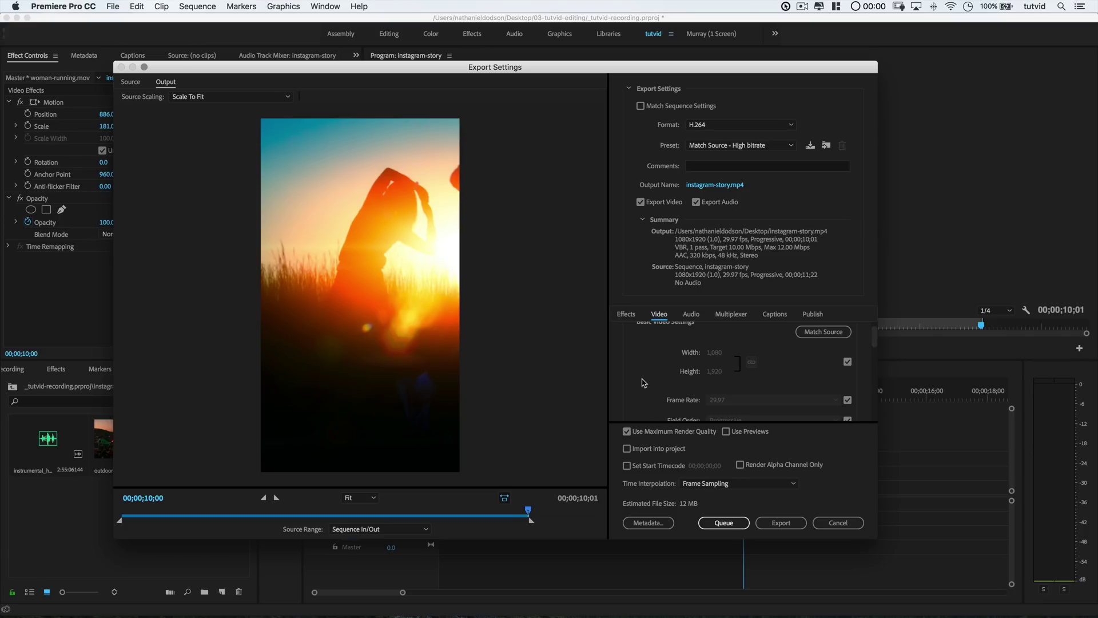
pyautogui.scroll(-2, 657, 384)
pyautogui.scroll(-5, 657, 384)
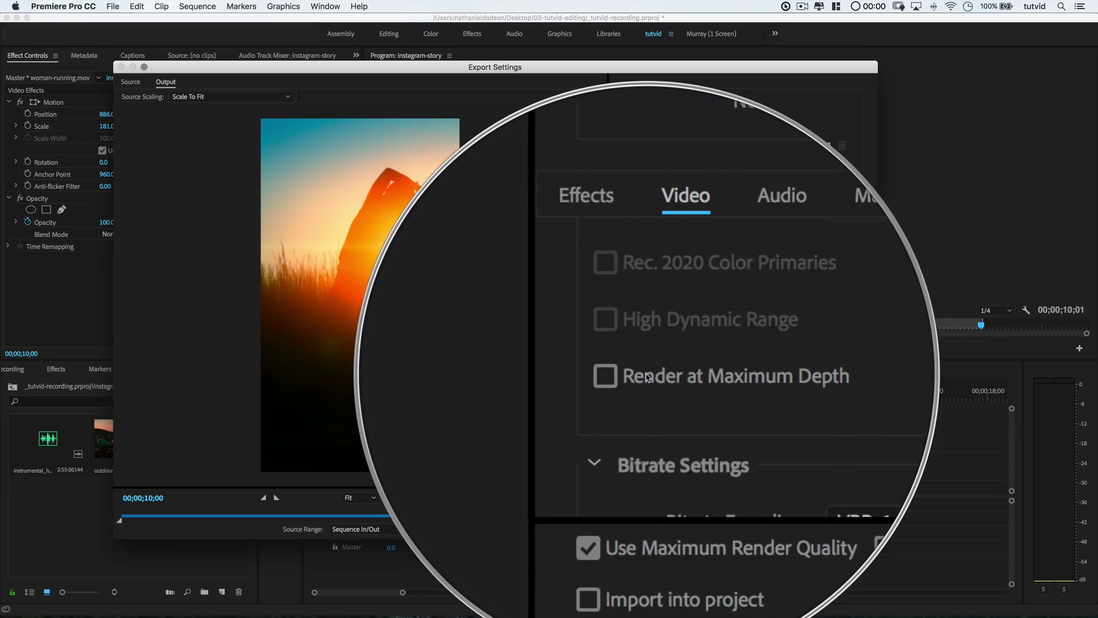
pyautogui.click(648, 378)
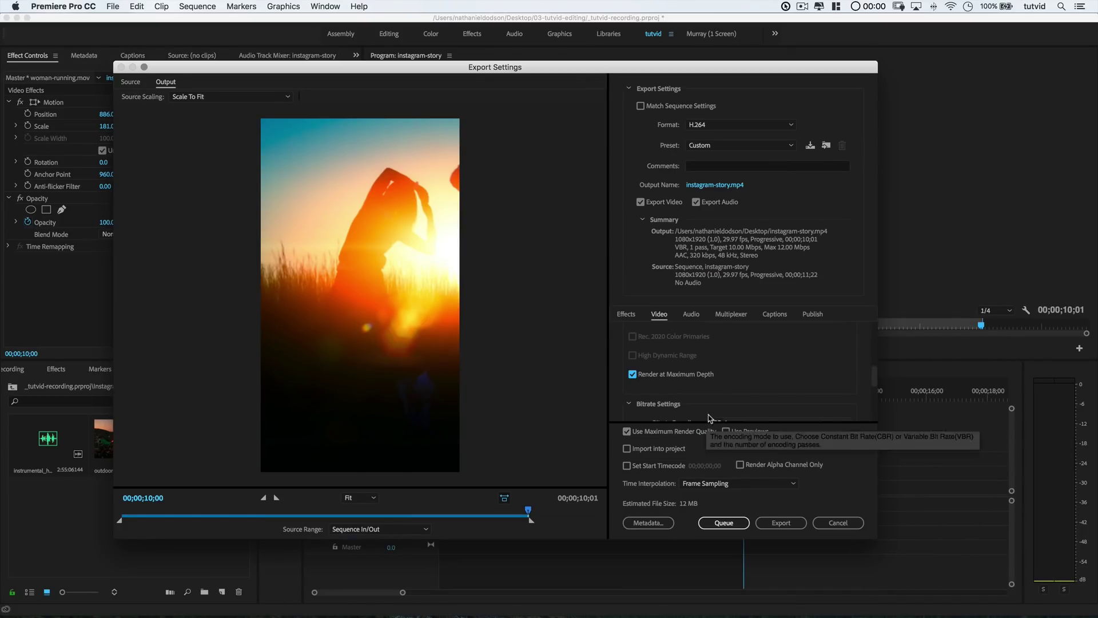
pyautogui.scroll(1, 760, 377)
pyautogui.scroll(-3, 760, 377)
pyautogui.scroll(-2, 721, 373)
pyautogui.click(743, 355)
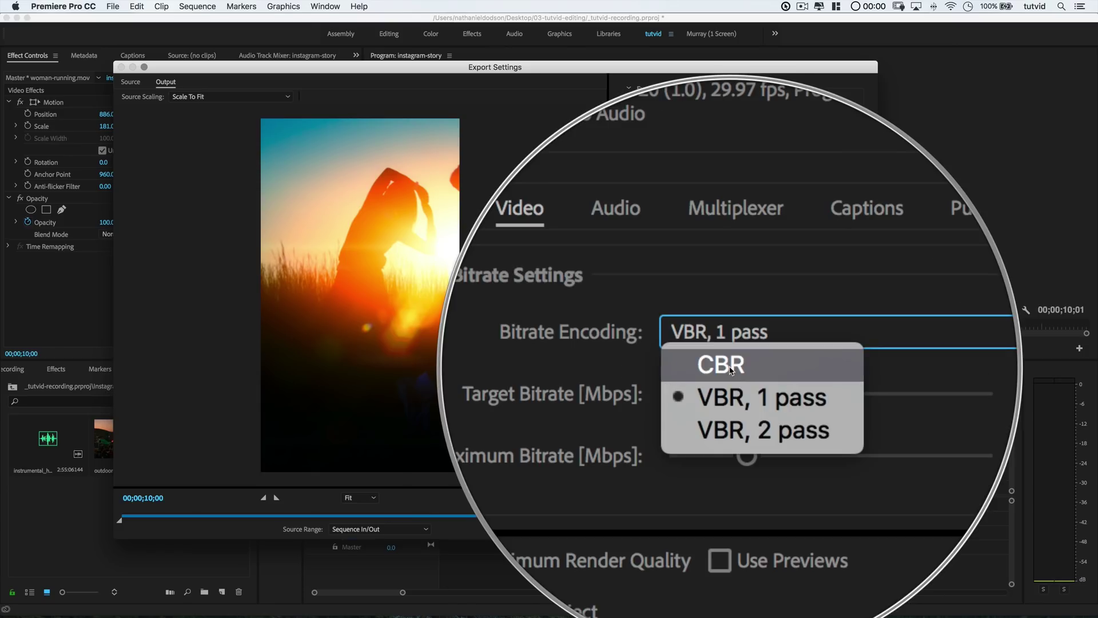
pyautogui.click(726, 371)
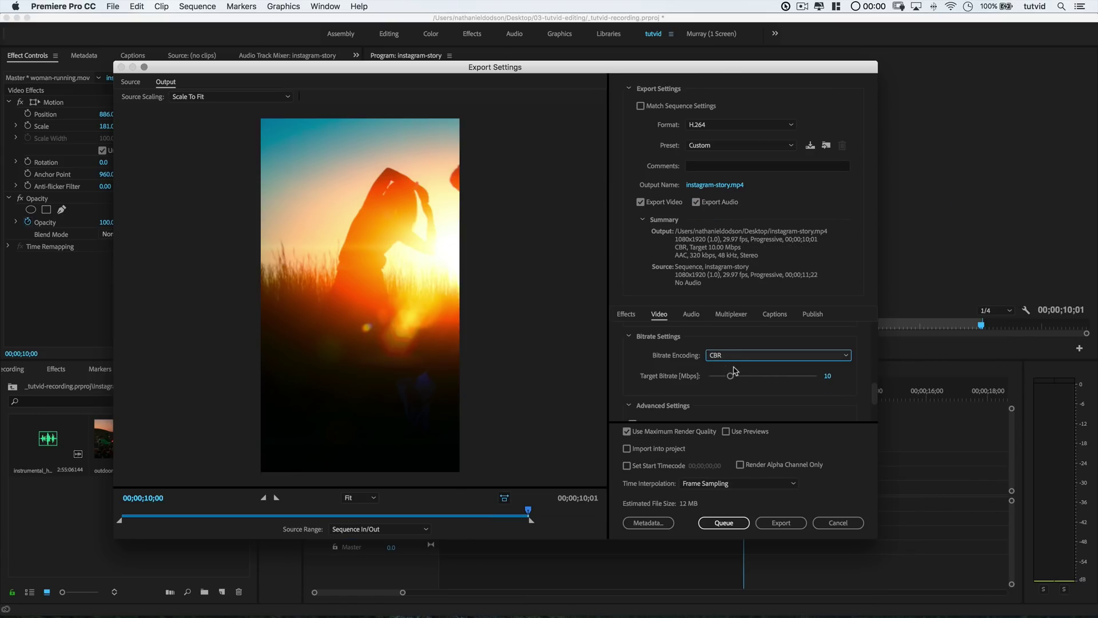
# Set the CBR target bitrate to 6 Mbps.
pyautogui.click(827, 377)
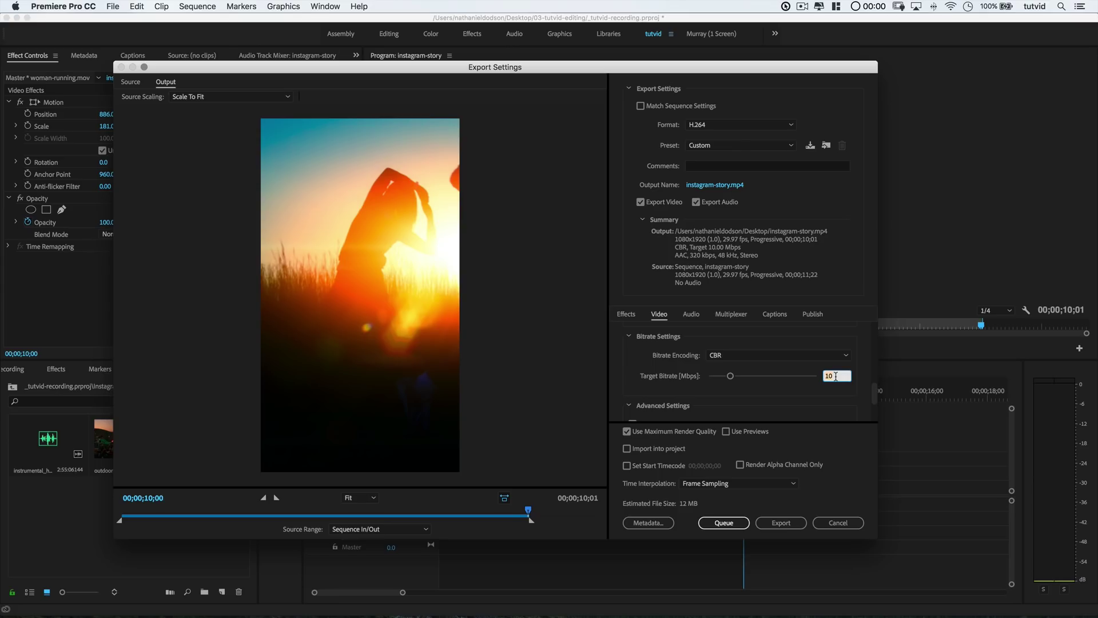
pyautogui.write('6')
pyautogui.press('Tab')
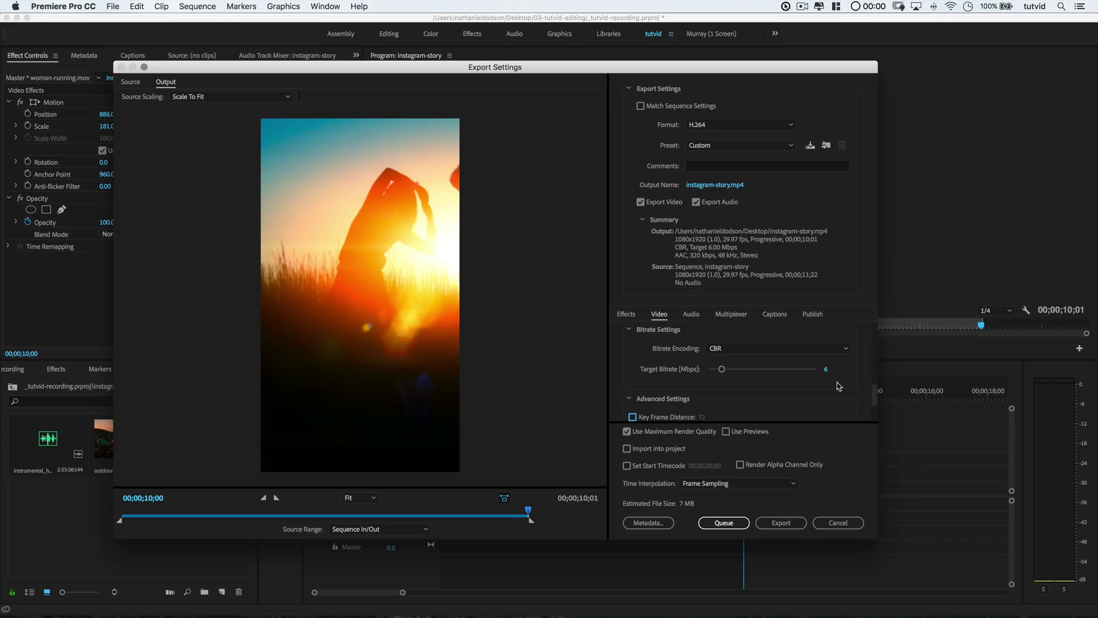
# Export instagram-story.mp4 and wait for encoding to finish.
pyautogui.scroll(-3, 839, 386)
pyautogui.scroll(3, 839, 386)
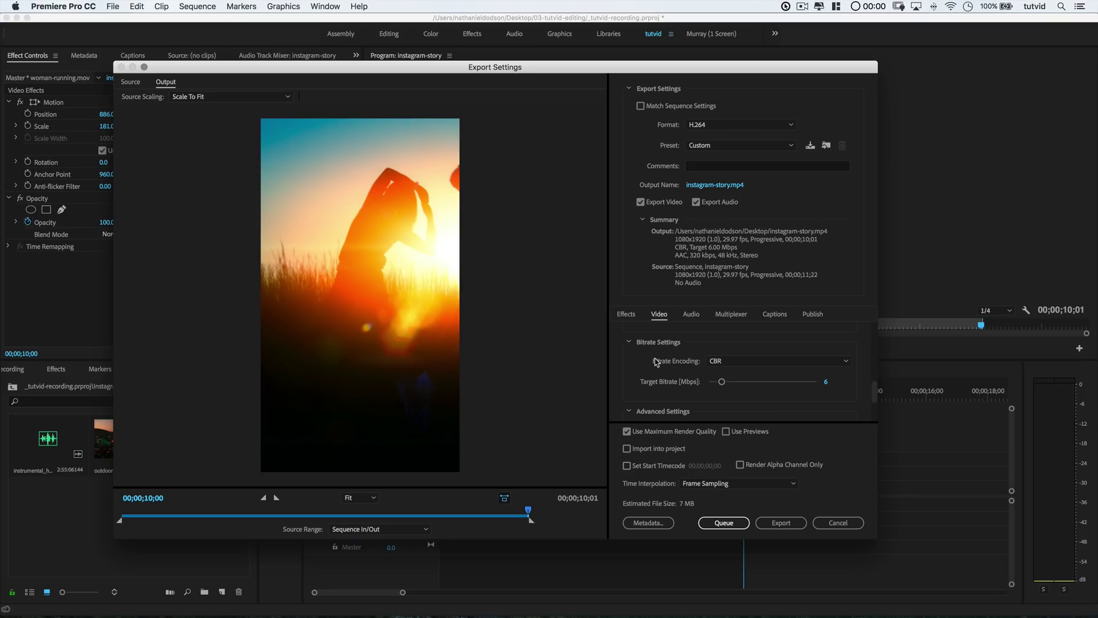
pyautogui.scroll(-3, 657, 362)
pyautogui.click(782, 523)
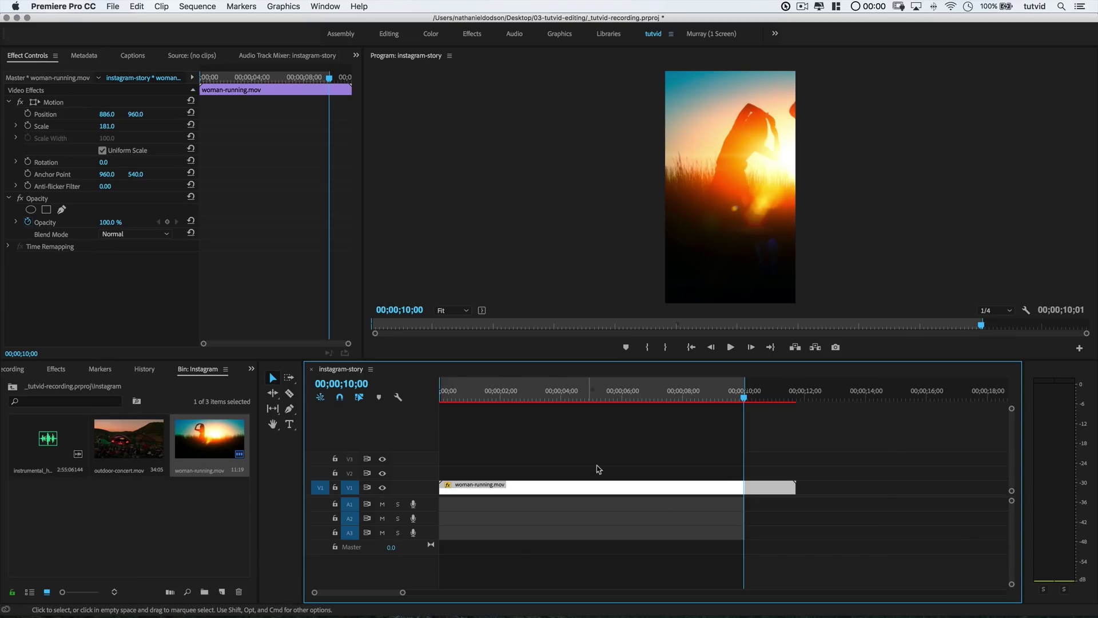
# Close the instagram-story sequence in the Timeline panel.
pyautogui.click(312, 369)
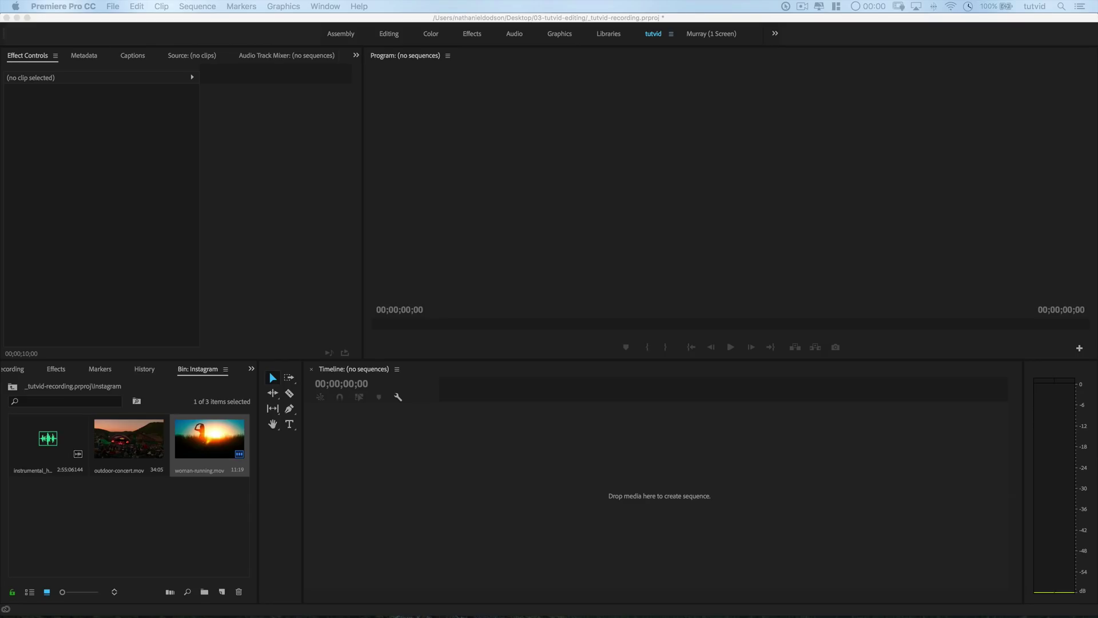
# Start a new sequence with its default name cleared and a 640 x 640 frame size.
pyautogui.click(629, 189)
pyautogui.click(112, 5)
pyautogui.moveTo(171, 20)
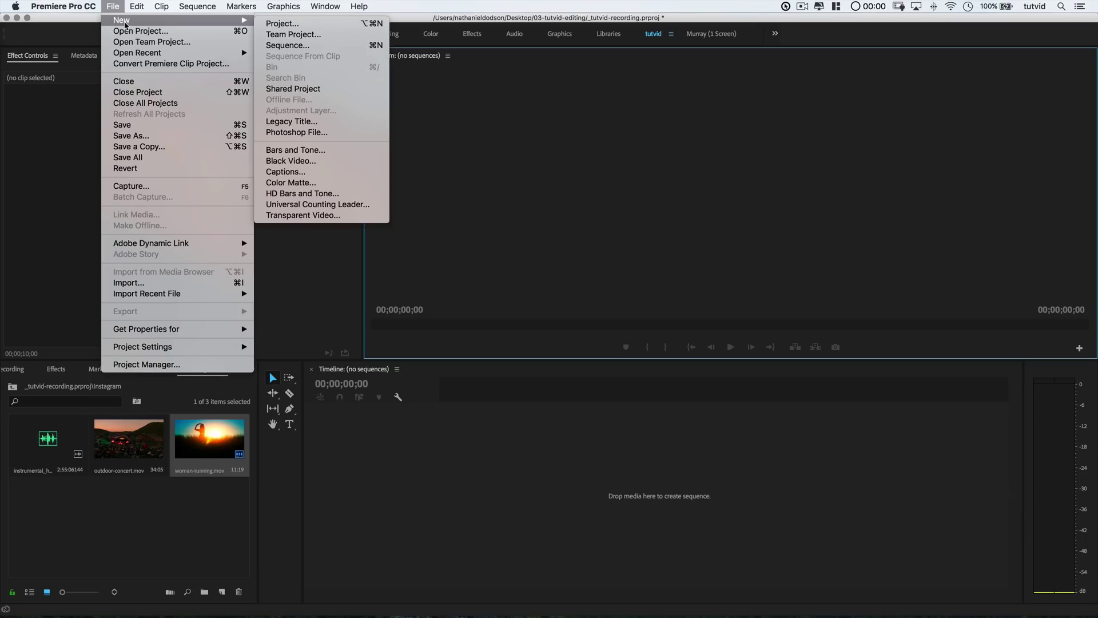
pyautogui.click(303, 45)
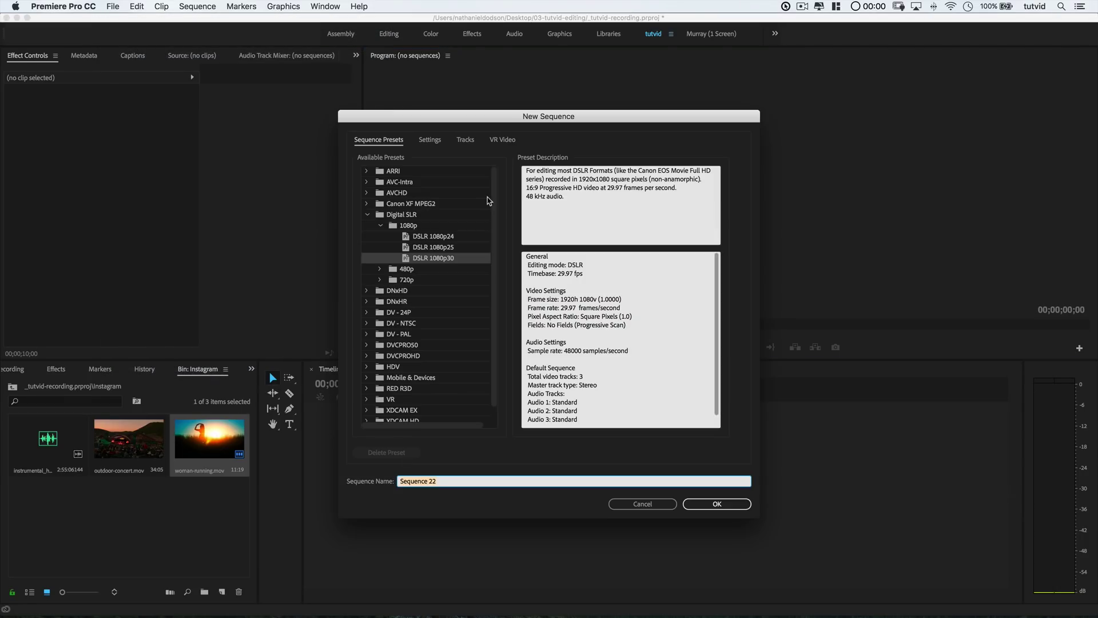
pyautogui.press('BackSpace')
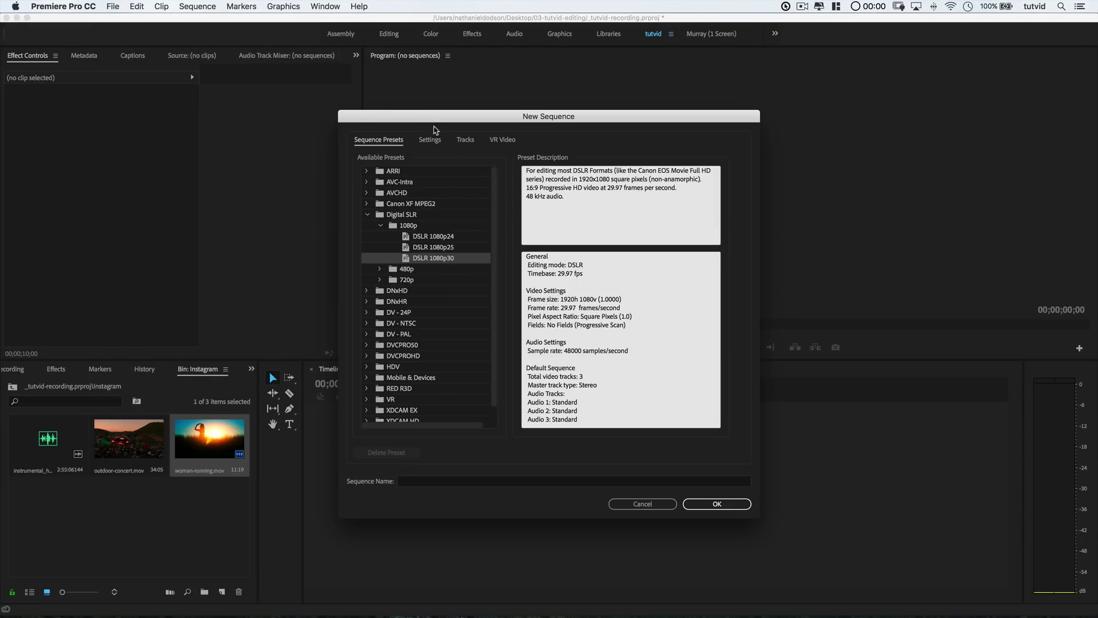
pyautogui.click(430, 140)
pyautogui.click(463, 206)
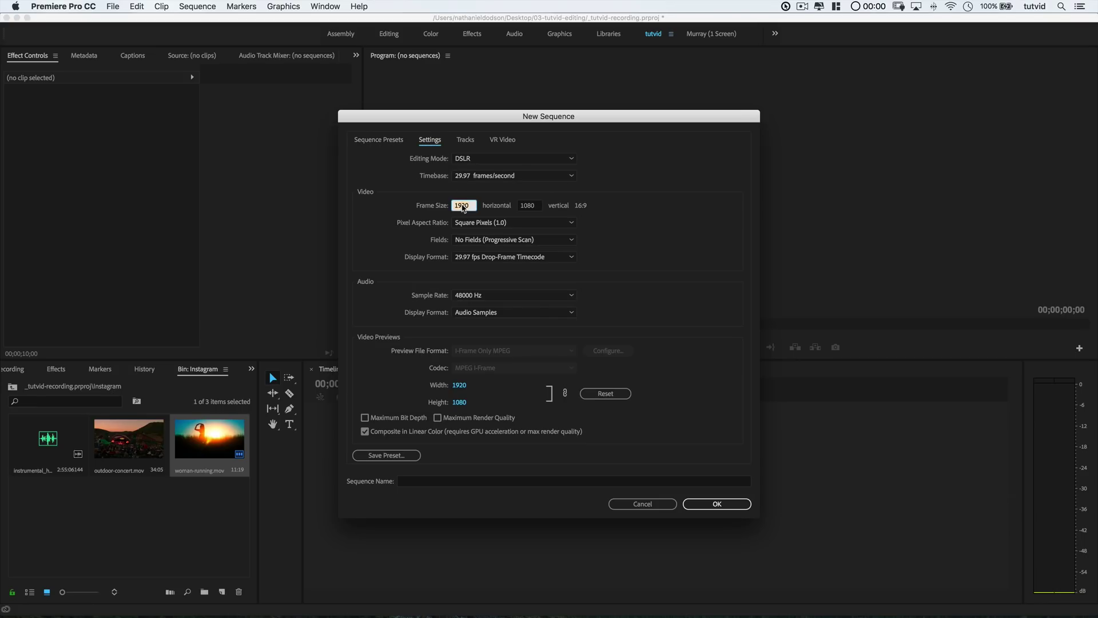
pyautogui.write('640')
pyautogui.press('Tab')
pyautogui.write('640')
pyautogui.press('Tab')
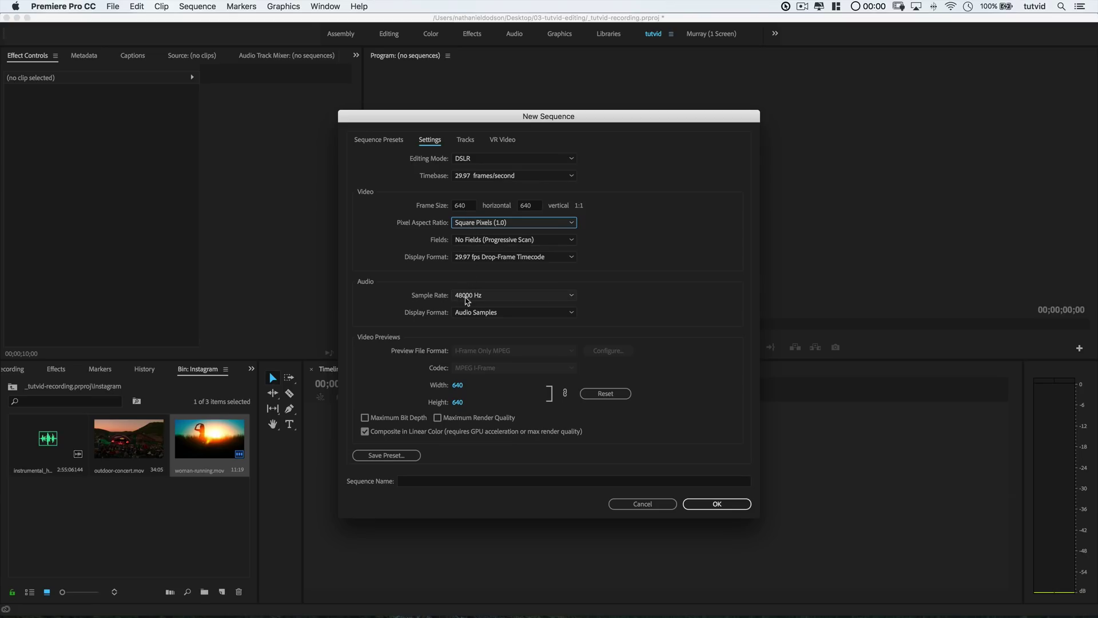
# Name the new sequence instagram-square and create it.
pyautogui.click(421, 482)
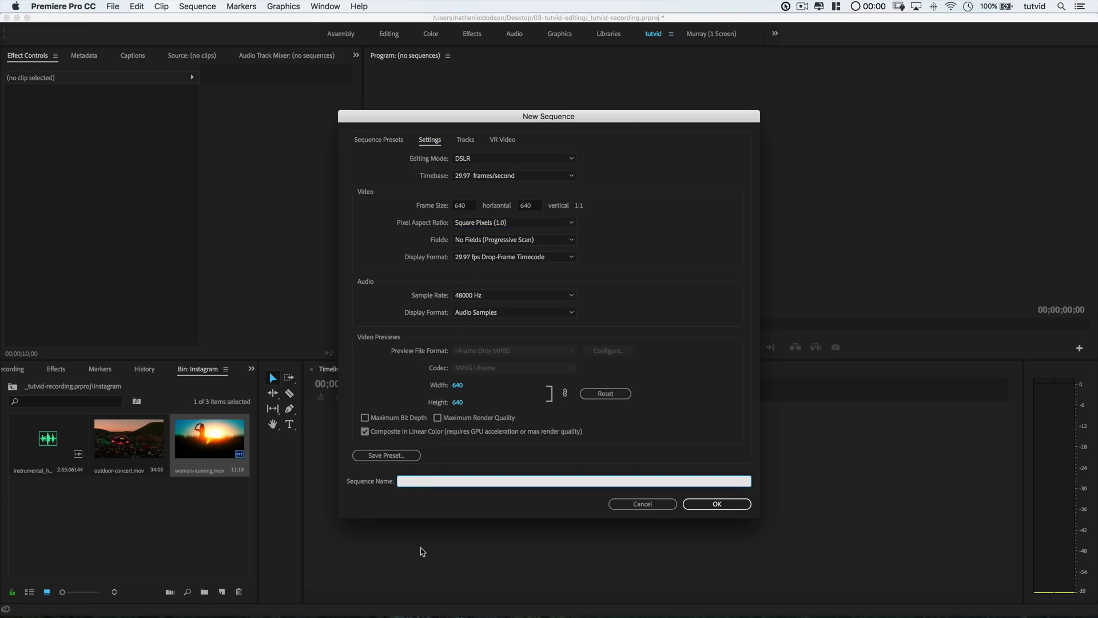
pyautogui.write('instagram-')
pyautogui.press('BackSpace')
pyautogui.press('BackSpace')
pyautogui.write('-squarem')
pyautogui.press('Return')
# Place outdoor-concert.mov on V1 and shift the footage up and right to 381.5, 277.4.
pyautogui.moveTo(129, 437); pyautogui.dragTo(453, 483)
pyautogui.press('Return')
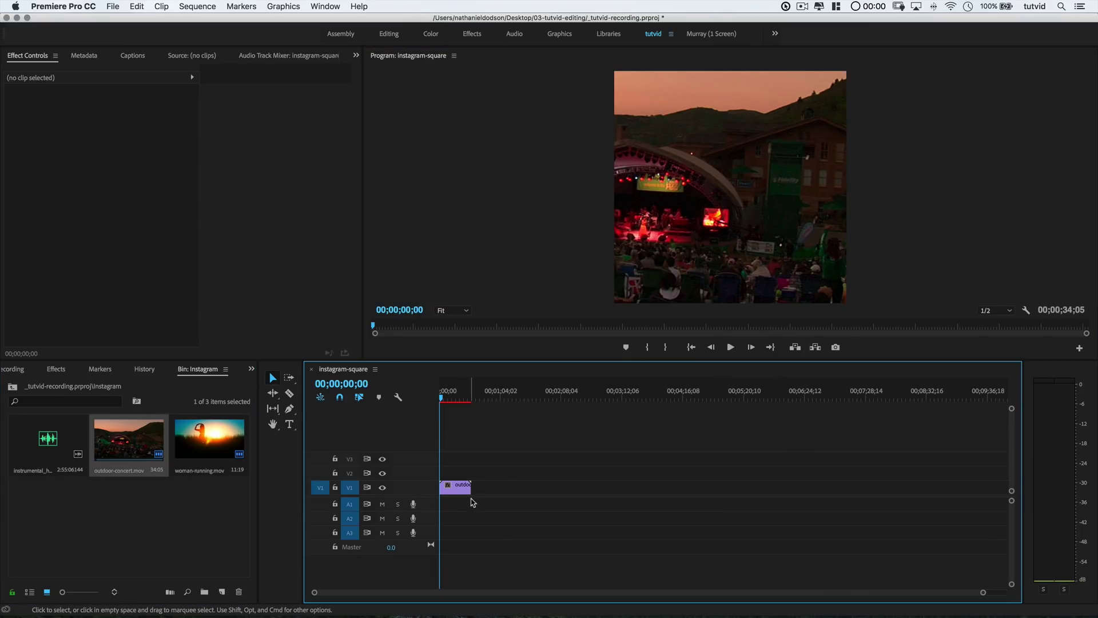
pyautogui.press('=')
pyautogui.press('=')
pyautogui.press('=')
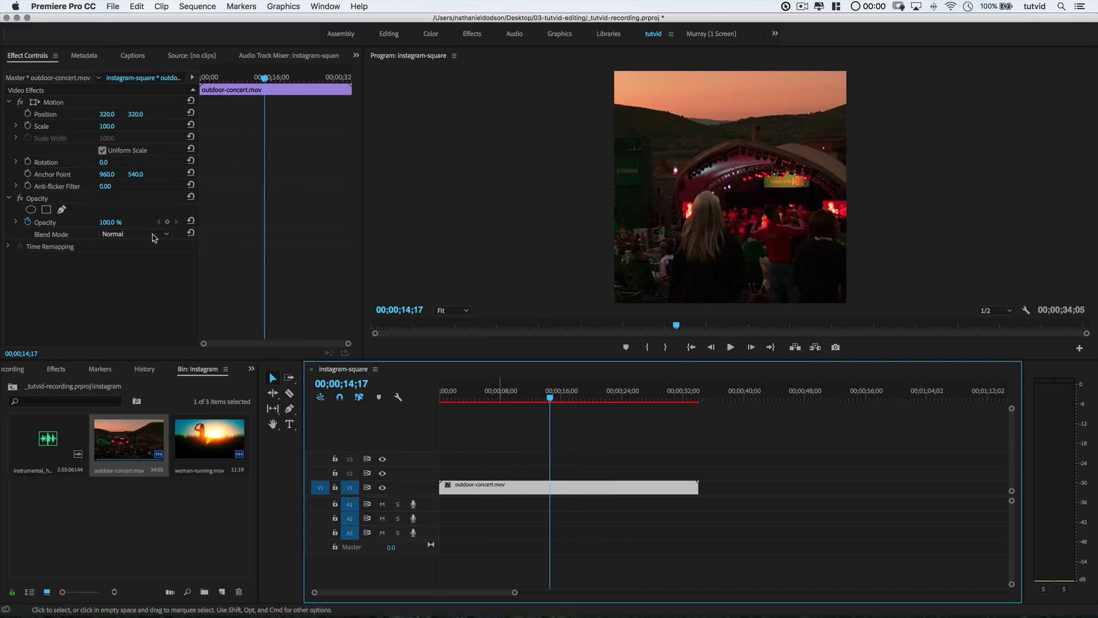
pyautogui.click(649, 107)
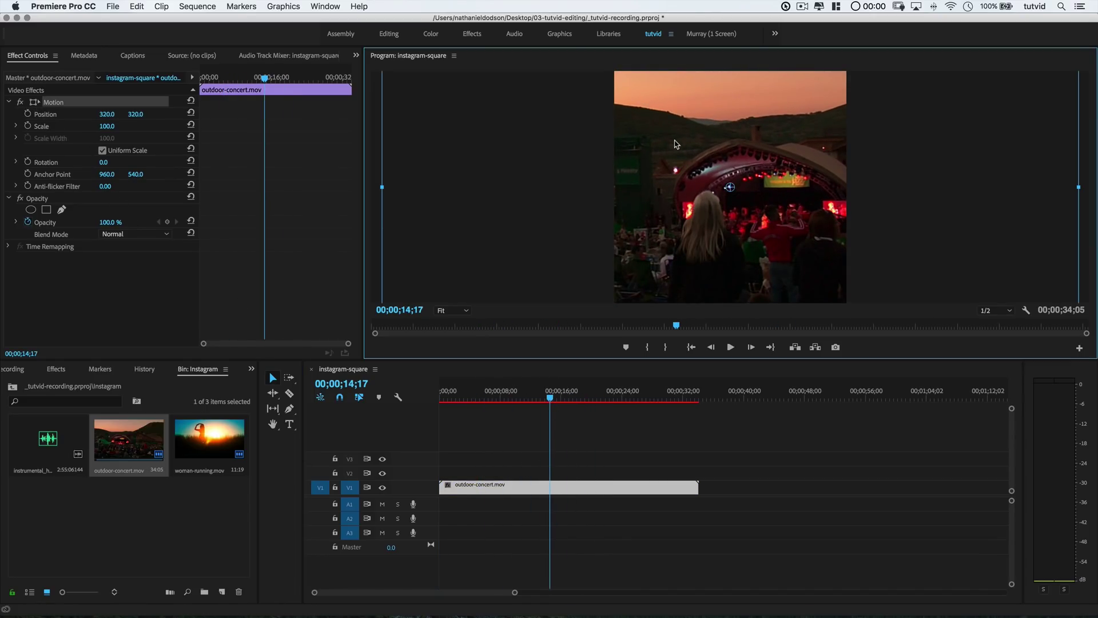
pyautogui.moveTo(675, 144); pyautogui.dragTo(698, 129)
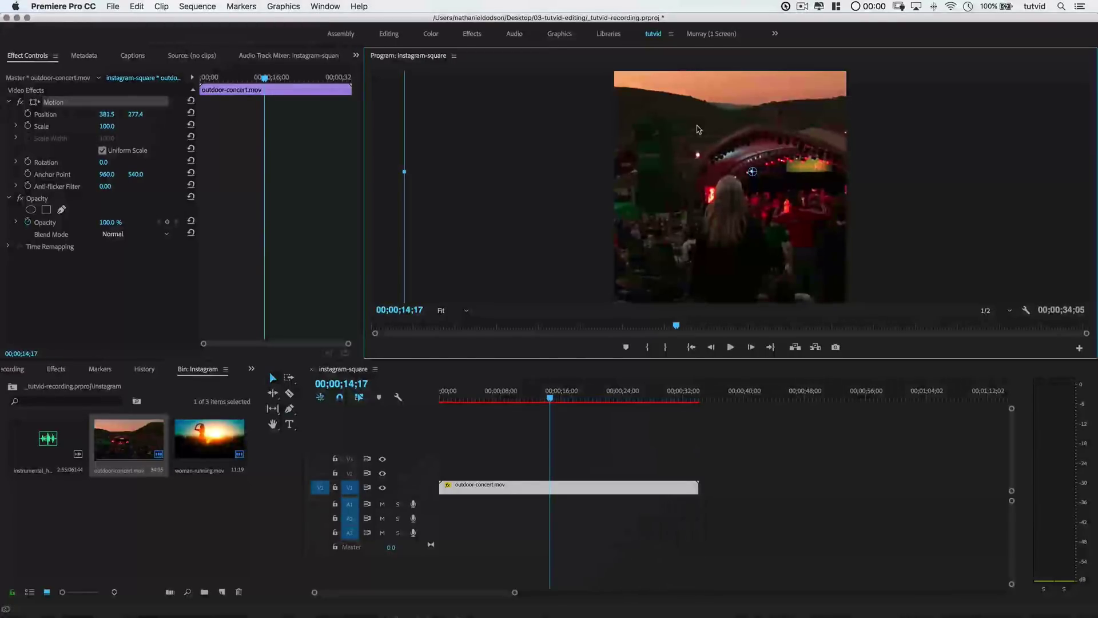
# Preview the repositioned clip and park the playhead at about 30 seconds.
pyautogui.click(500, 399)
pyautogui.click(552, 402)
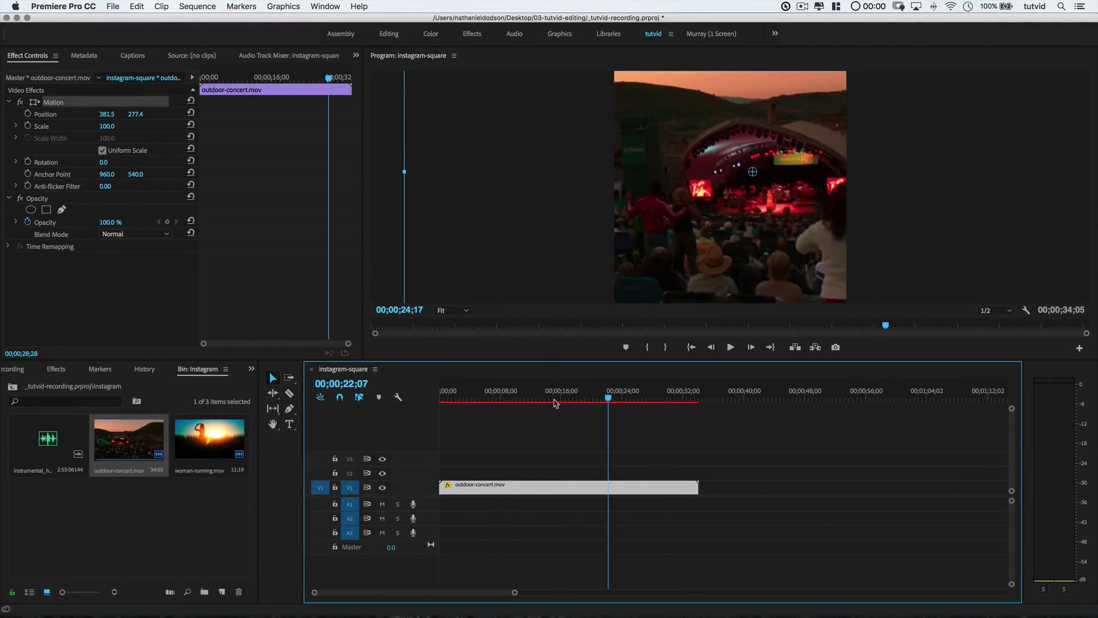
pyautogui.moveTo(554, 402); pyautogui.dragTo(427, 415)
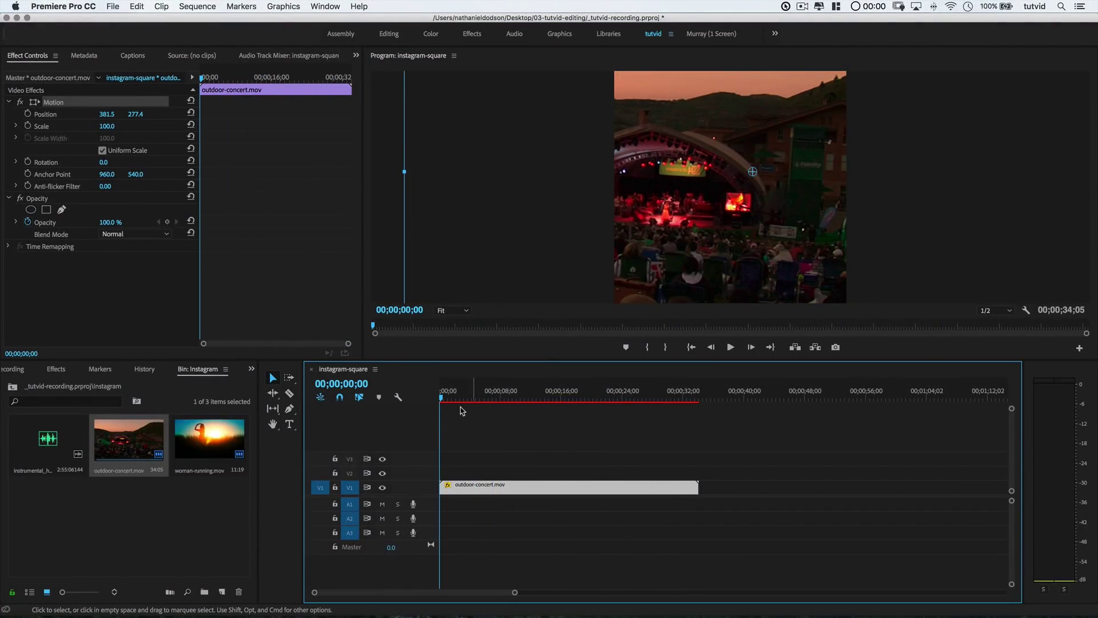
pyautogui.moveTo(629, 396); pyautogui.dragTo(670, 400)
# Open instagram-square export settings with Cmd+M, keep Sequence In/Out, and enable Render at Maximum Depth.
pyautogui.press('super+m')
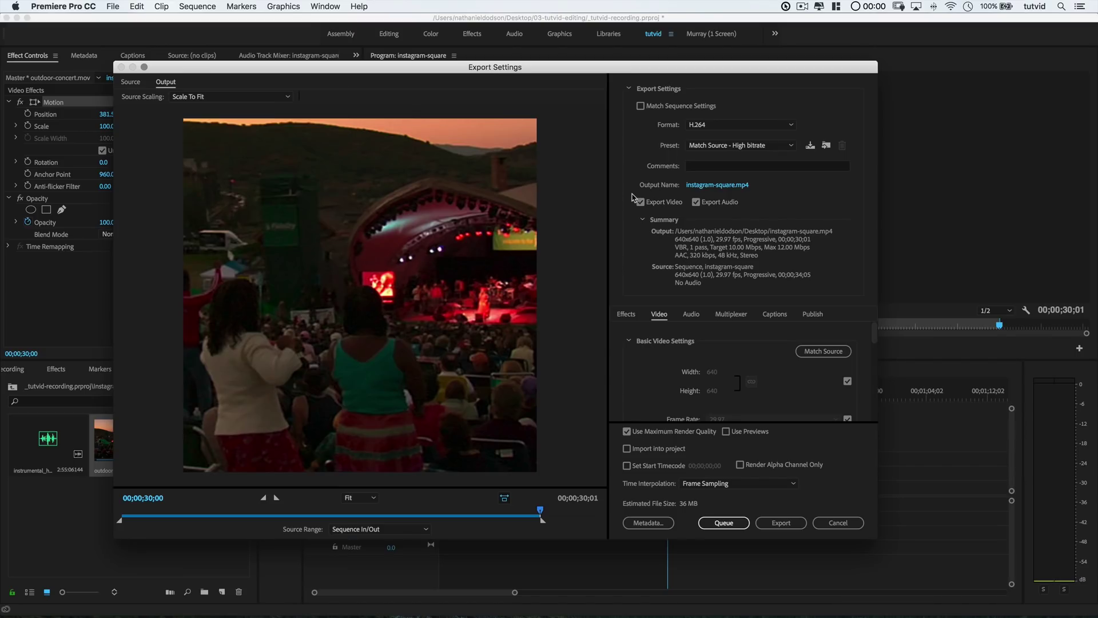
pyautogui.click(378, 531)
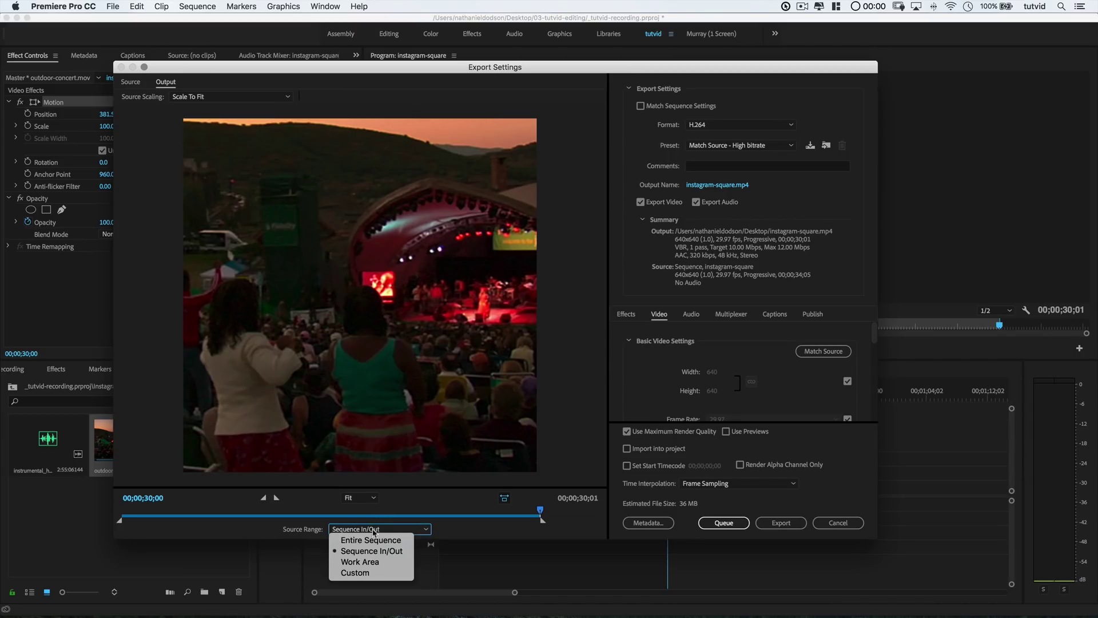
pyautogui.click(352, 551)
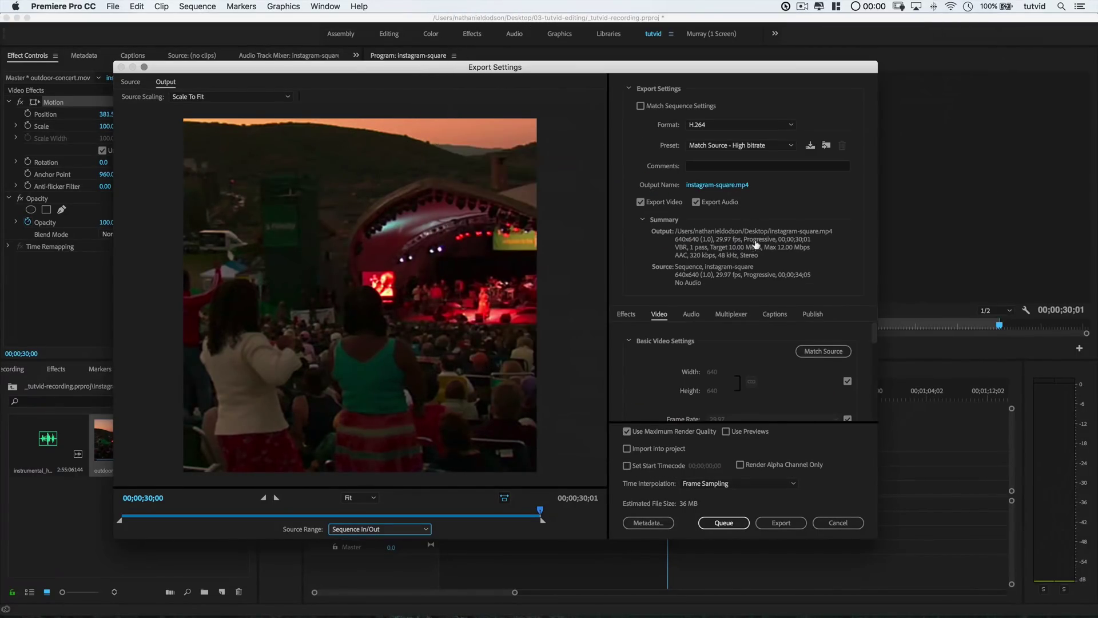
pyautogui.scroll(-3, 652, 372)
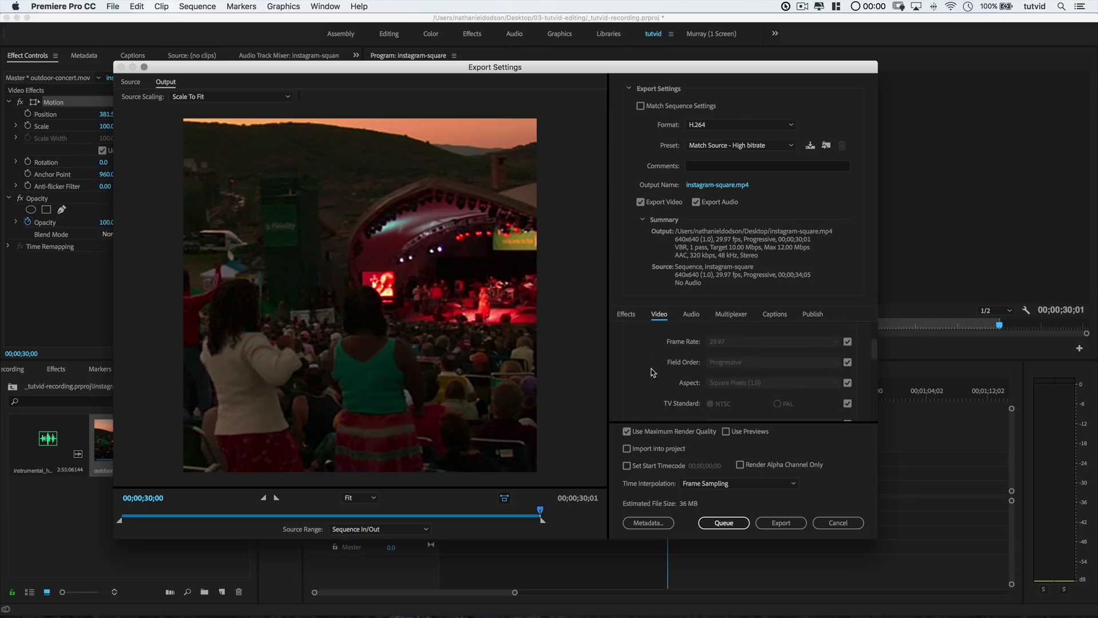
pyautogui.scroll(-5, 652, 373)
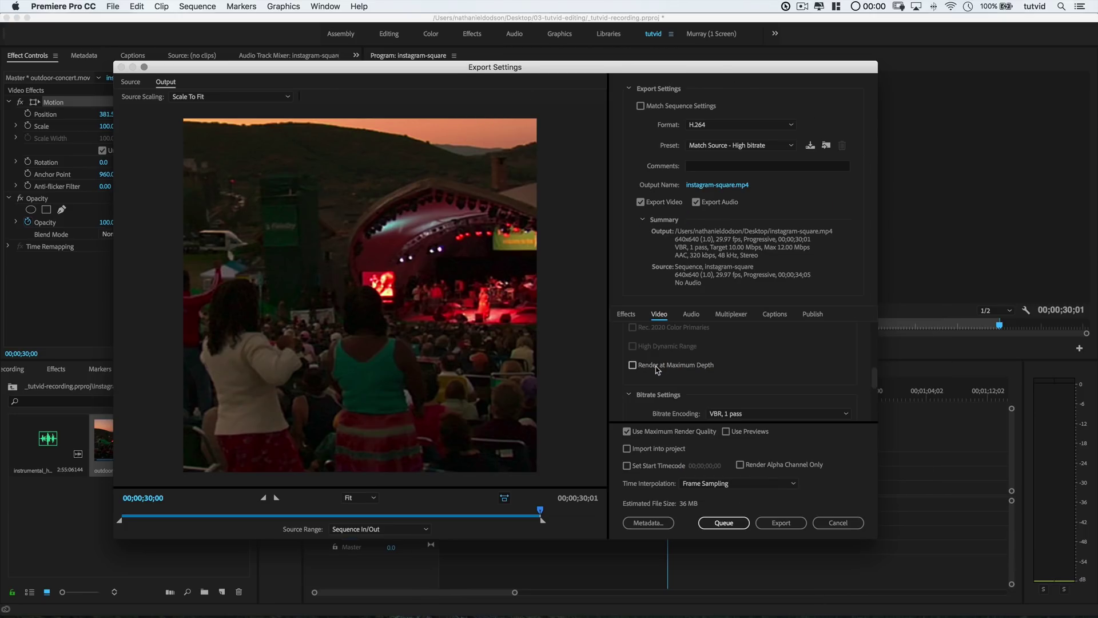
pyautogui.click(656, 367)
pyautogui.scroll(-3, 678, 374)
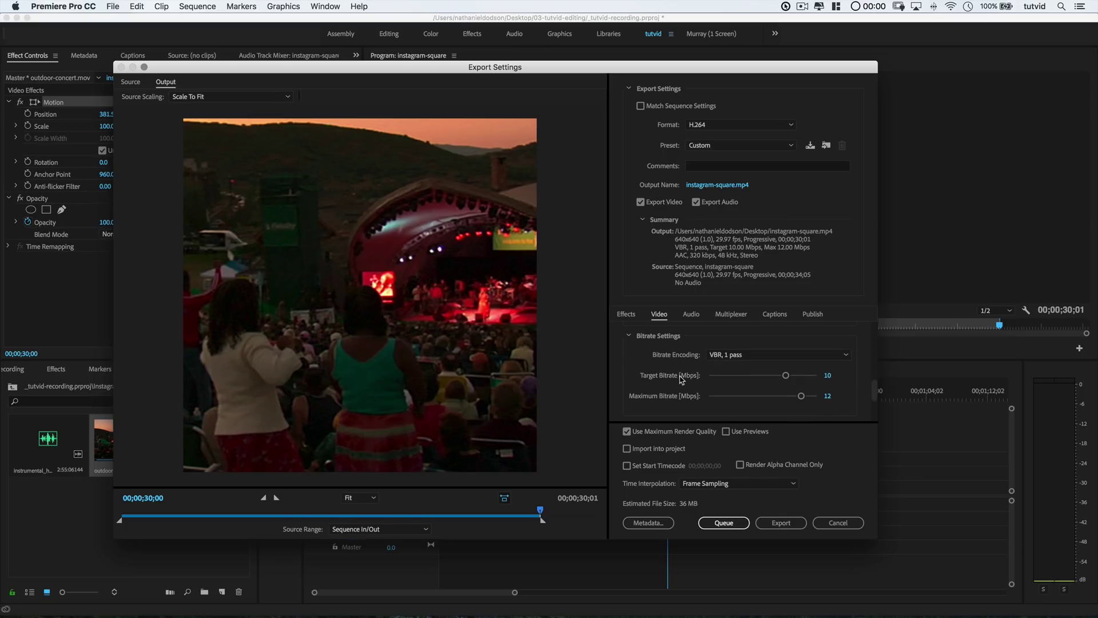
# Switch bitrate encoding to CBR and set a 5 Mbps target bitrate, briefly trying 6 first.
pyautogui.click(738, 345)
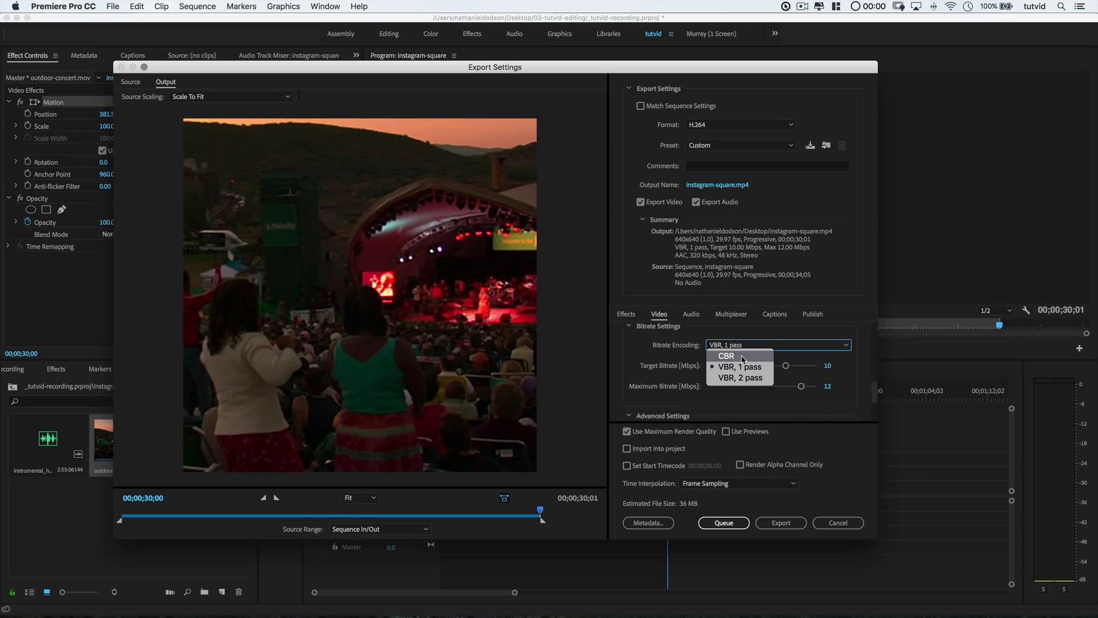
pyautogui.click(742, 357)
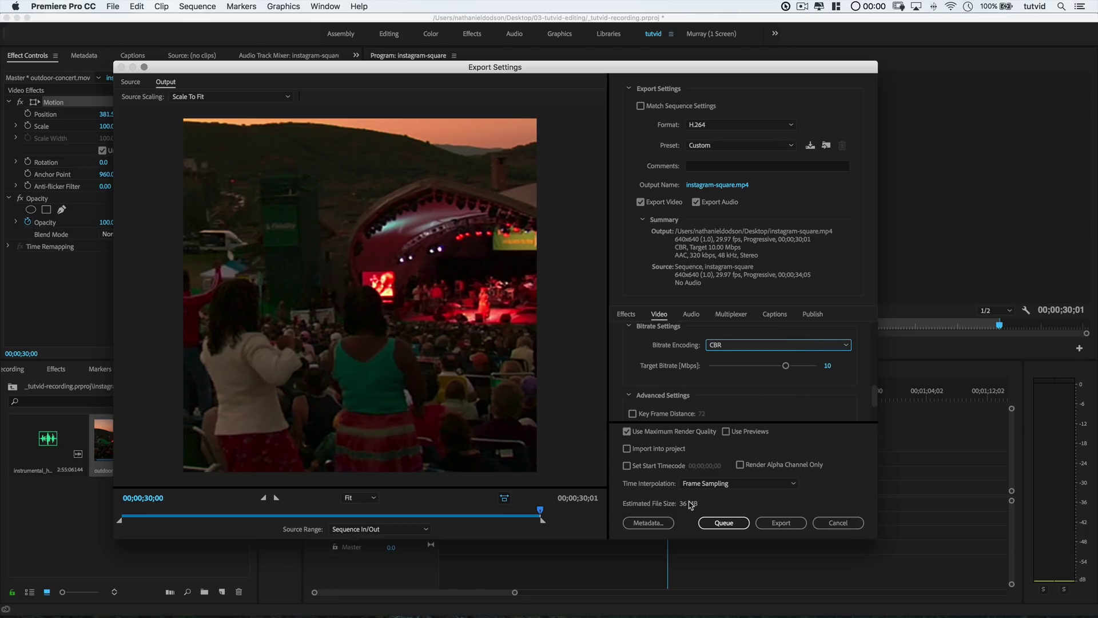
pyautogui.click(828, 365)
pyautogui.write('5')
pyautogui.press('Return')
pyautogui.click(826, 366)
pyautogui.write('6')
pyautogui.press('Return')
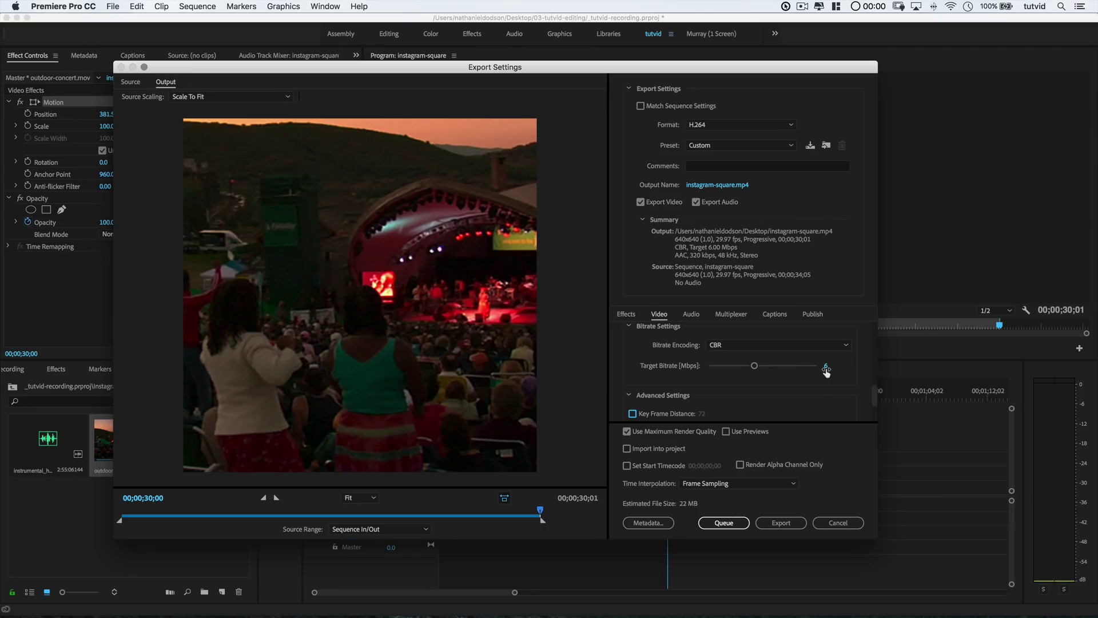
pyautogui.click(826, 367)
pyautogui.write('5')
pyautogui.press('Return')
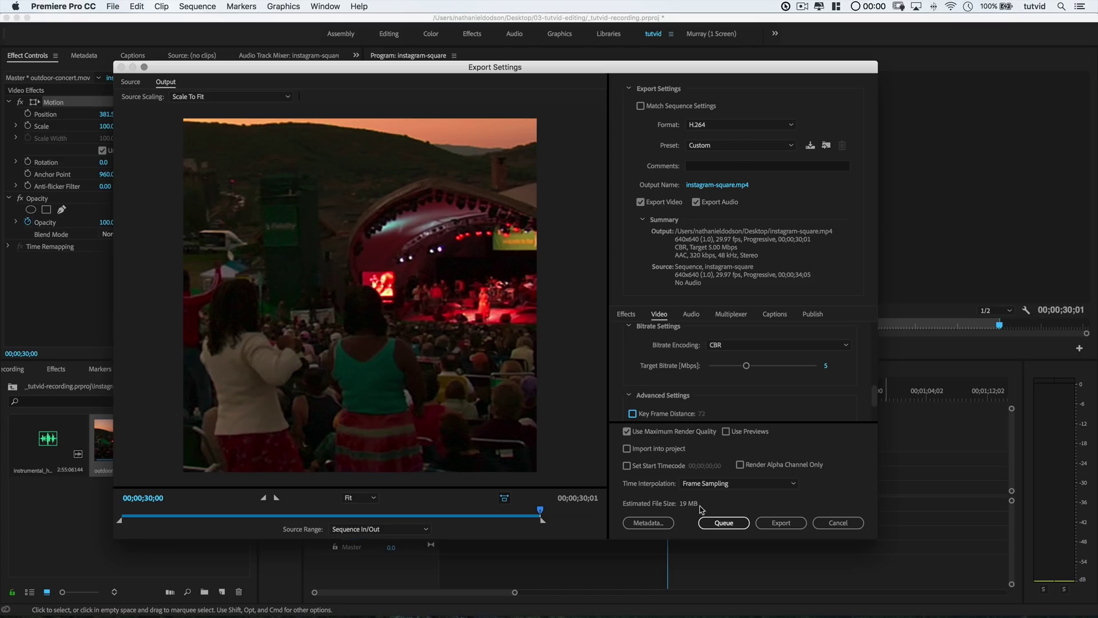
# Try a 6 Mbps target bitrate for instagram-square, then commit 5 Mbps again.
pyautogui.click(829, 369)
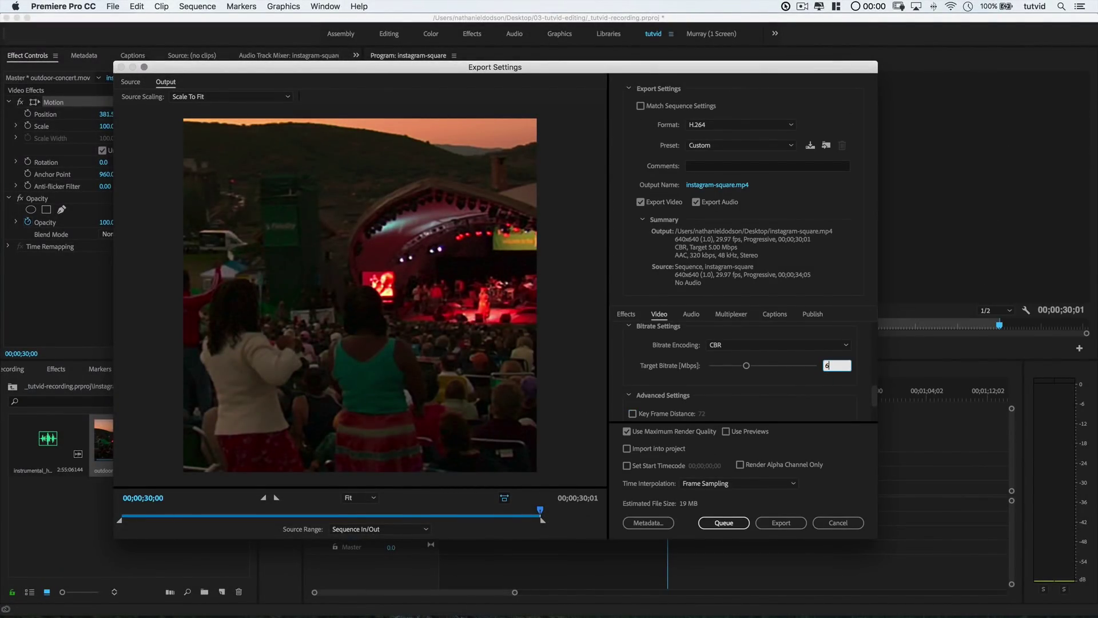
pyautogui.write('6')
pyautogui.press('Return')
pyautogui.click(827, 368)
pyautogui.press('Return')
# Start exporting instagram-square.mp4 at CBR 5 Mbps and return to Premiere while it encodes.
pyautogui.click(780, 523)
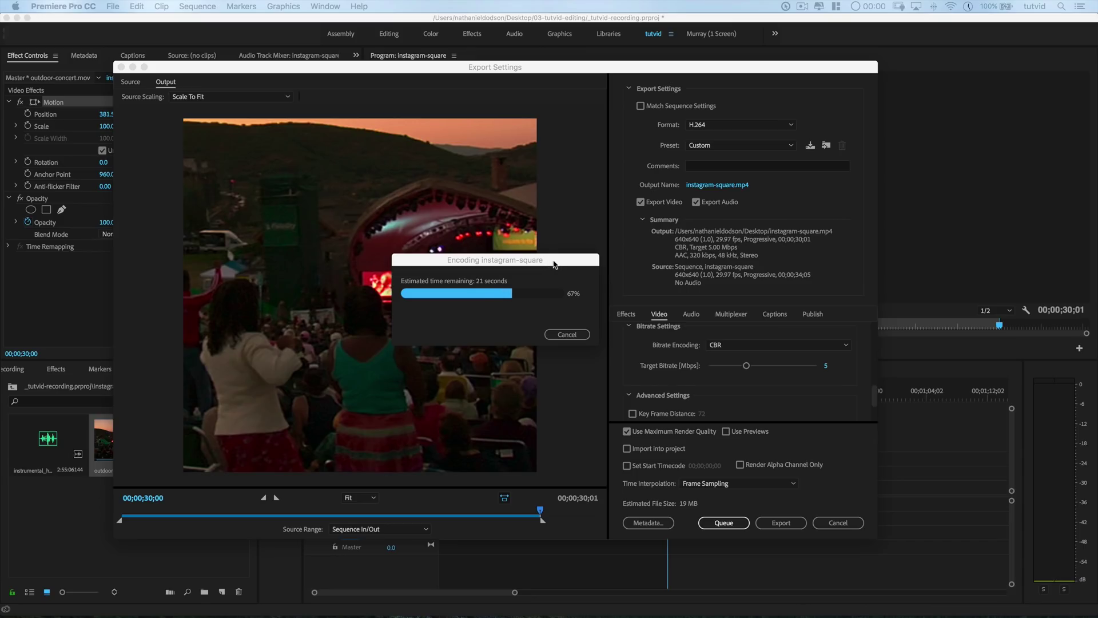
pyautogui.click(567, 135)
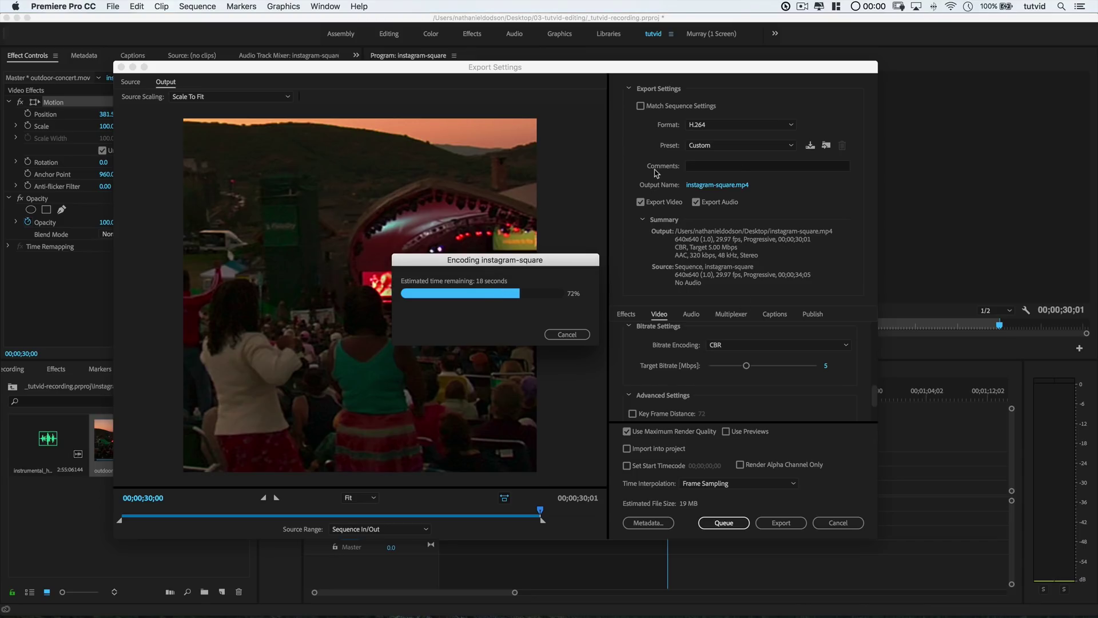